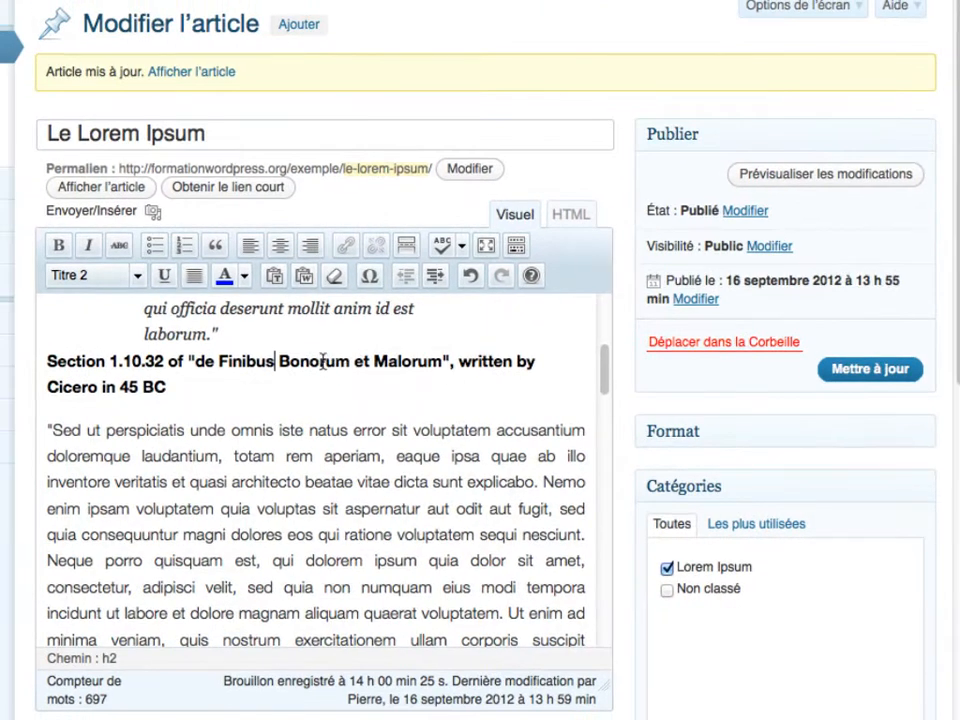
- Switch the Le Lorem Ipsum post's status to Brouillon and update it as a draft
{"action": "triple_click", "coordinate": [323, 362]}
{"action": "left_click", "coordinate": [323, 362]}
{"action": "scroll", "coordinate": [325, 400], "scroll_direction": "up", "scroll_amount": 3}
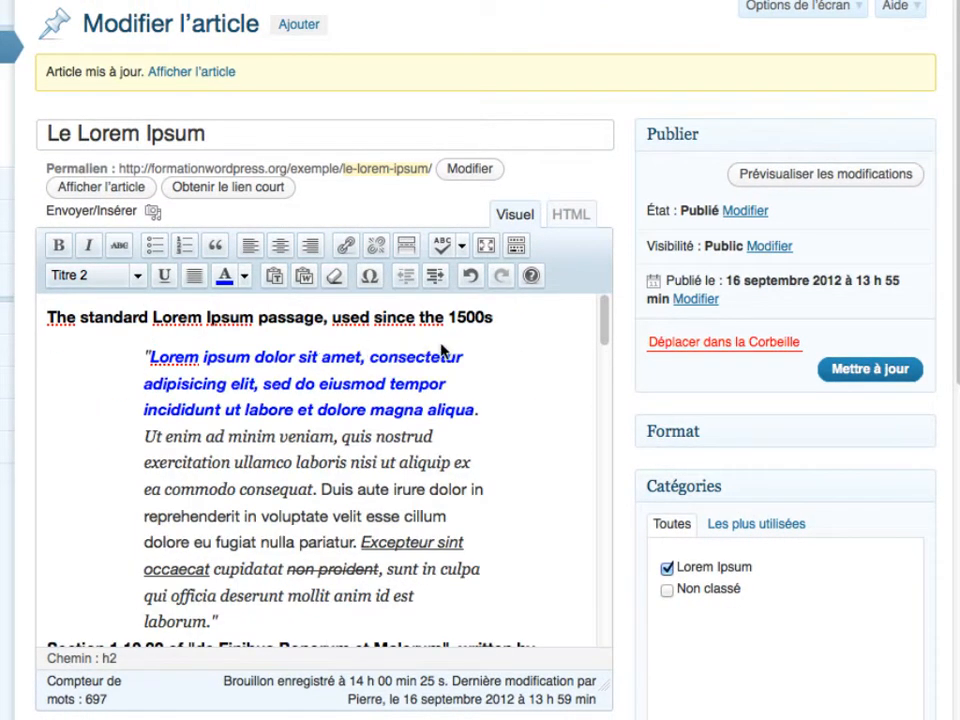
{"action": "left_click", "coordinate": [738, 211]}
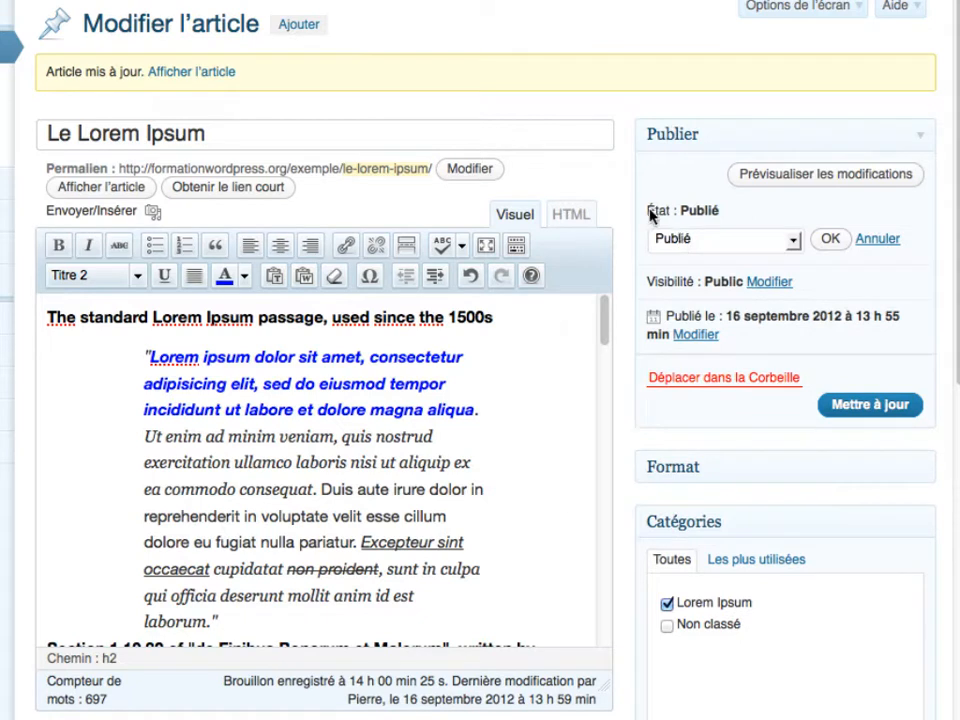
{"action": "left_click", "coordinate": [700, 238]}
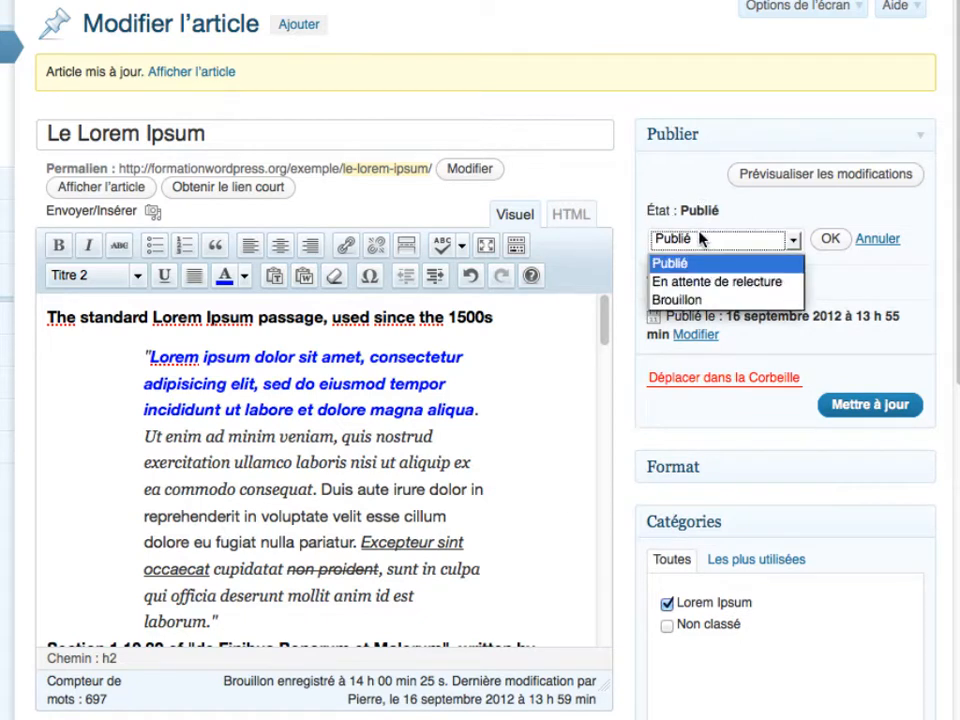
{"action": "left_click", "coordinate": [698, 300]}
{"action": "left_click", "coordinate": [831, 240]}
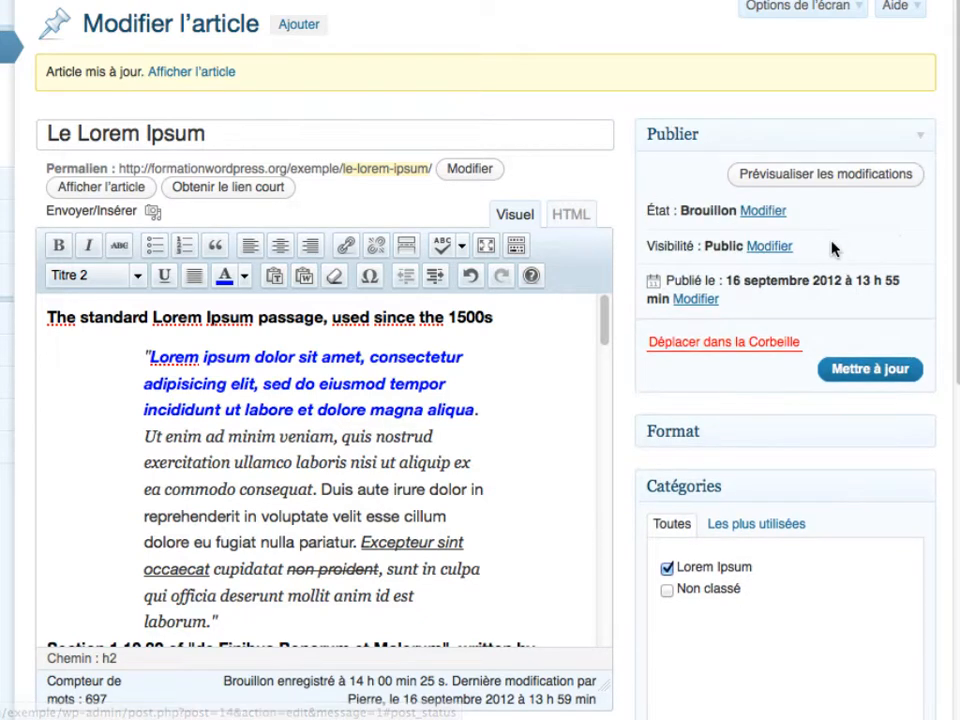
{"action": "left_click", "coordinate": [845, 370]}
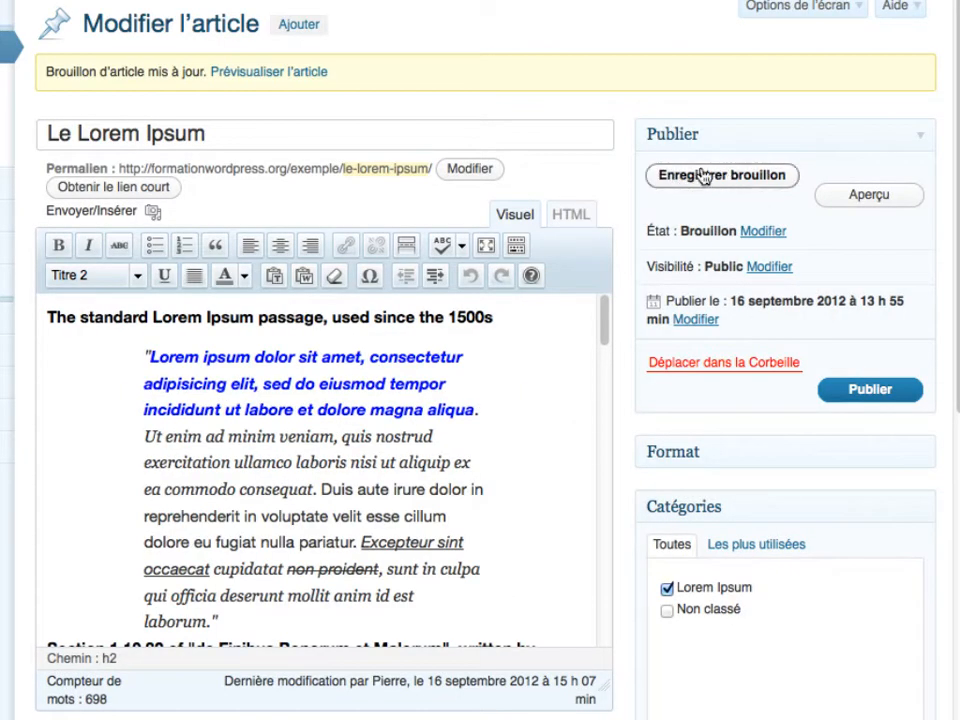
- Re-save the Le Lorem Ipsum draft so its last-modified time reads 15 h 08
{"action": "left_click", "coordinate": [395, 391]}
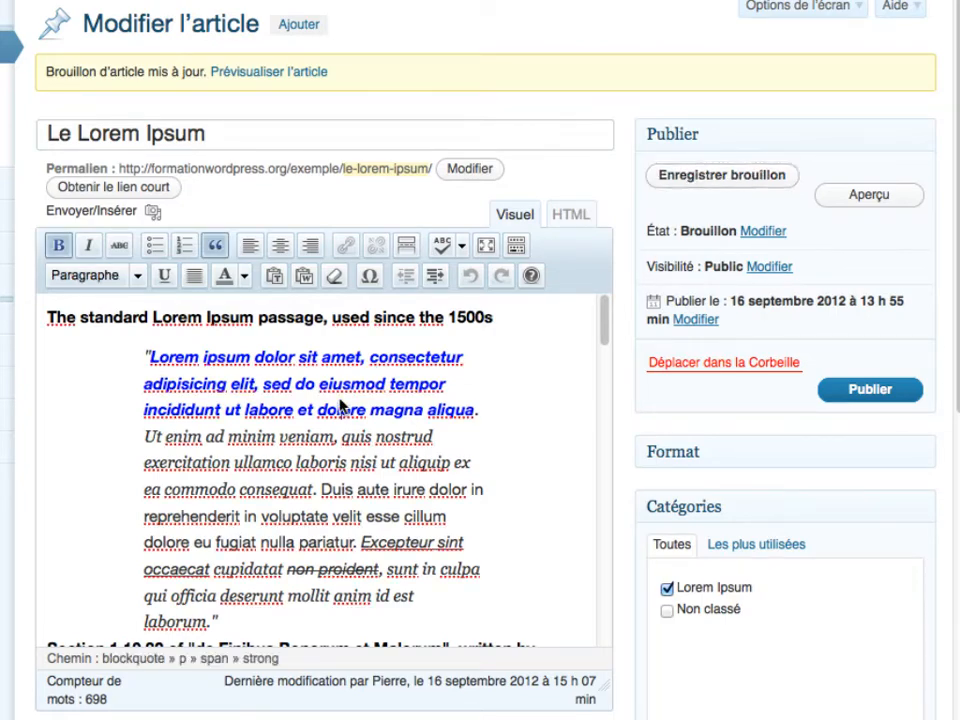
{"action": "scroll", "coordinate": [343, 403], "scroll_direction": "down", "scroll_amount": 15}
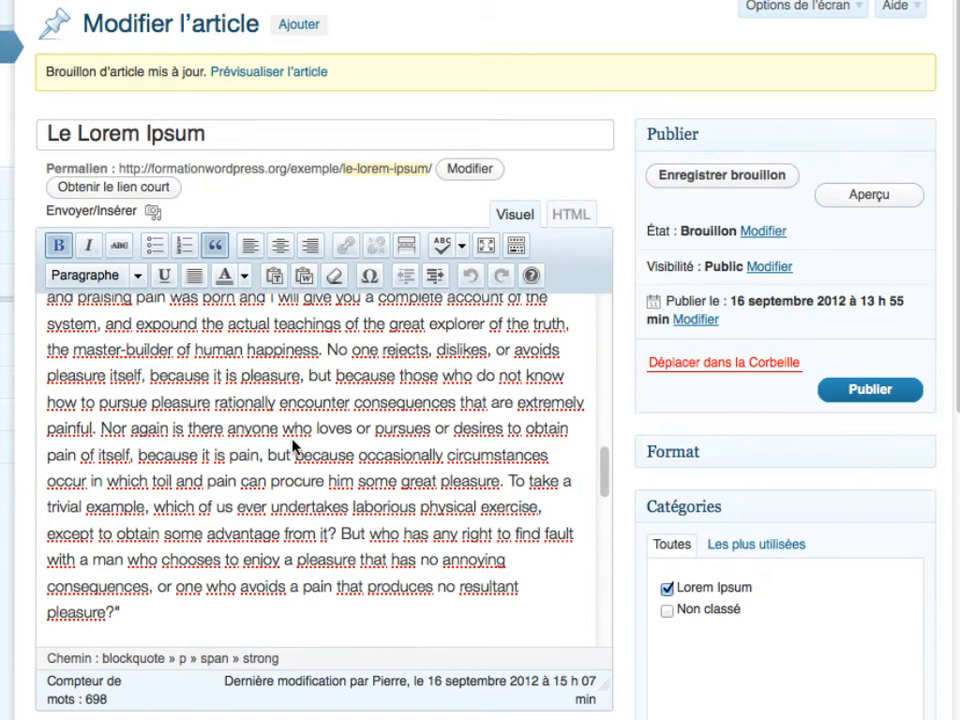
{"action": "scroll", "coordinate": [386, 386], "scroll_direction": "up", "scroll_amount": 6}
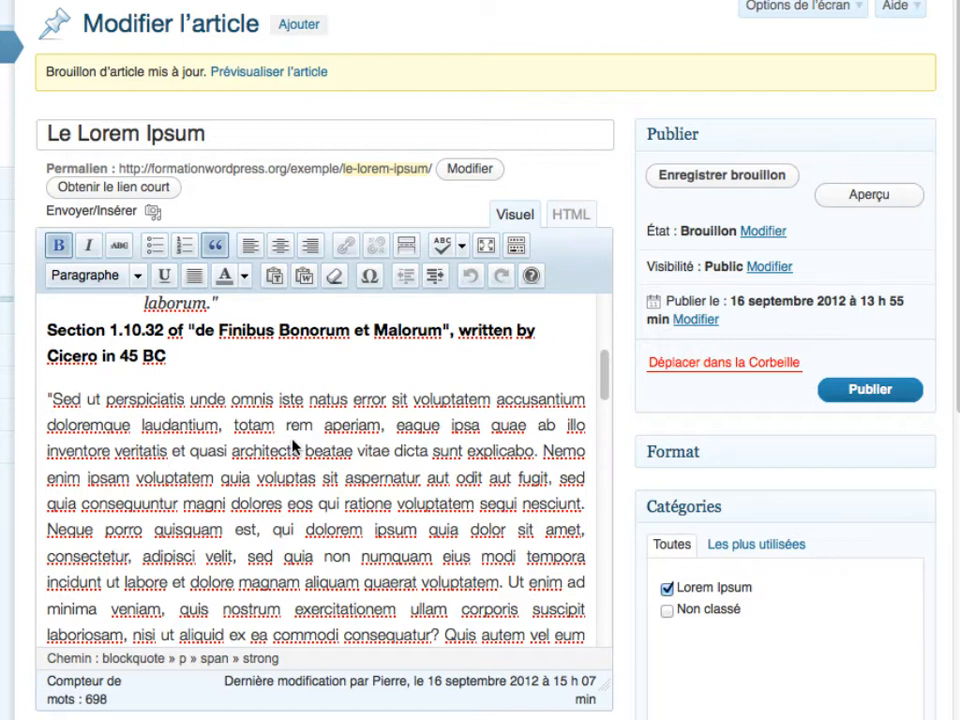
{"action": "left_click", "coordinate": [748, 180]}
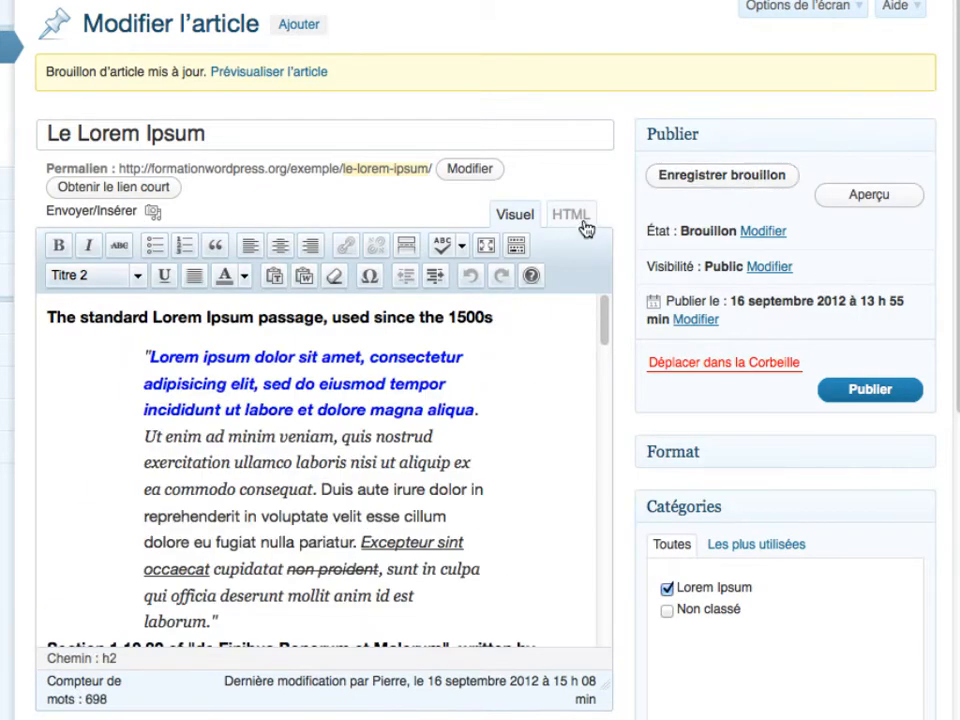
{"action": "left_click", "coordinate": [867, 200]}
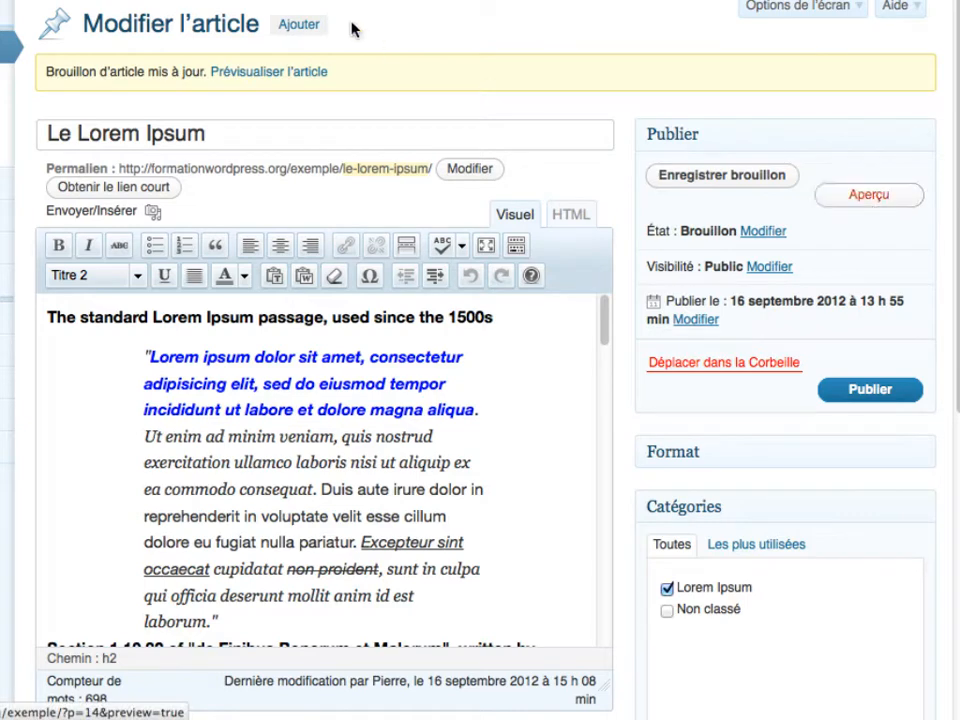
{"action": "scroll", "coordinate": [311, 441], "scroll_direction": "down", "scroll_amount": 15}
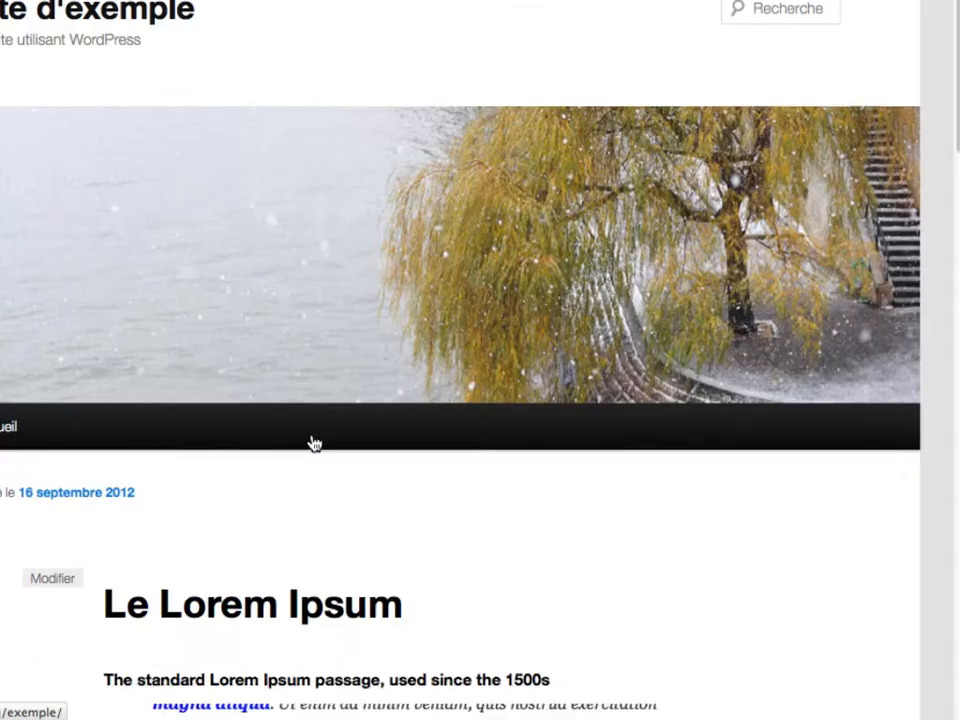
{"action": "scroll", "coordinate": [311, 433], "scroll_direction": "down", "scroll_amount": 10}
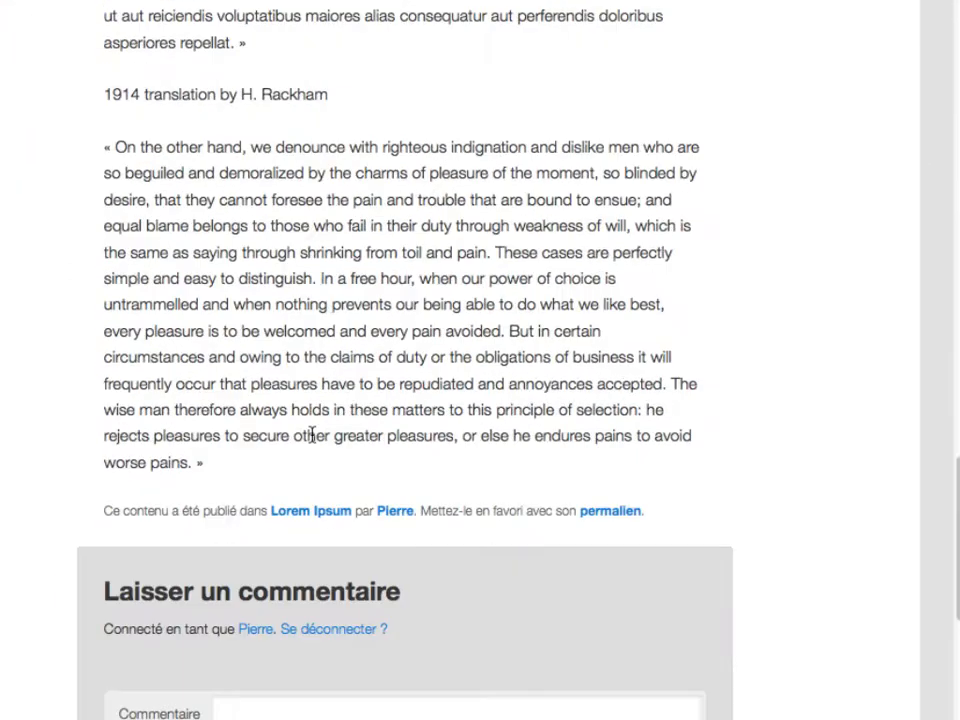
{"action": "scroll", "coordinate": [311, 435], "scroll_direction": "down", "scroll_amount": 3}
{"action": "scroll", "coordinate": [311, 435], "scroll_direction": "up", "scroll_amount": 20}
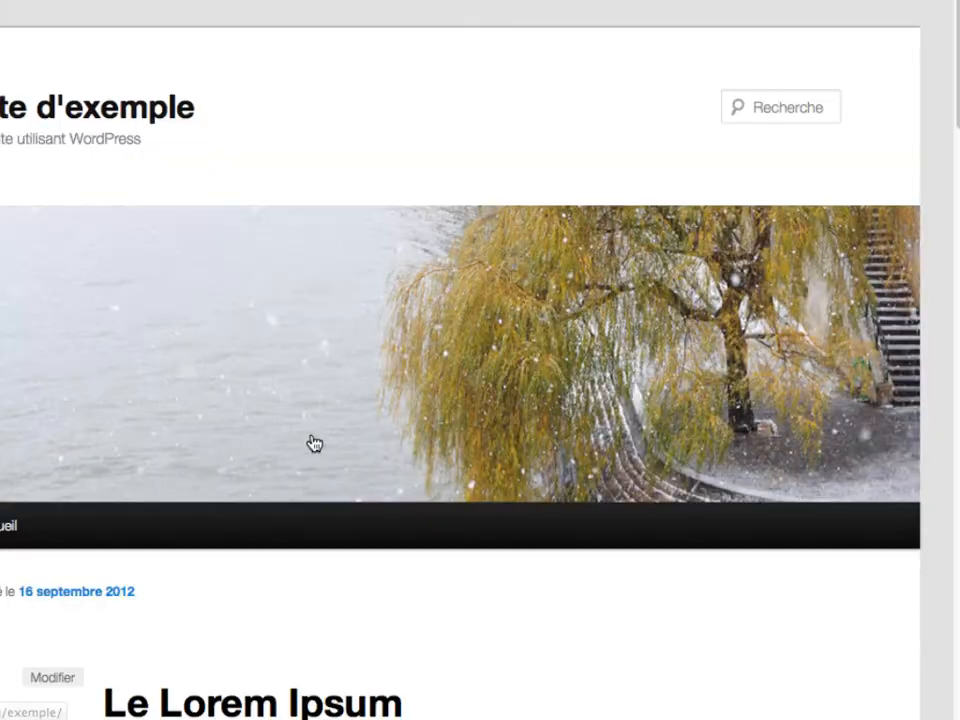
{"action": "left_click", "coordinate": [130, 1]}
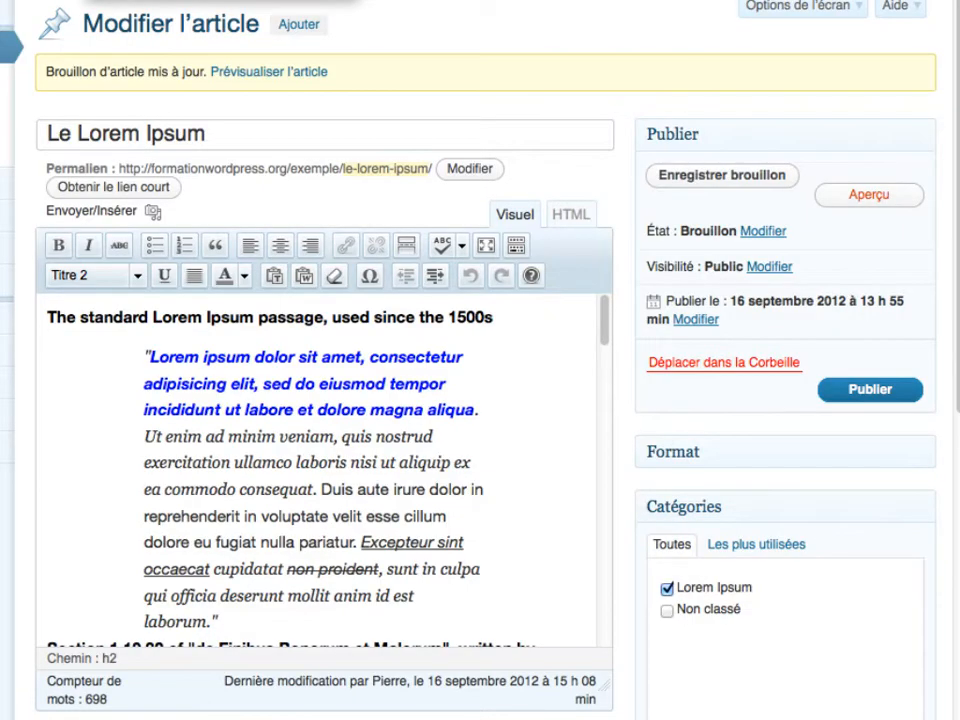
{"action": "left_click", "coordinate": [334, 392]}
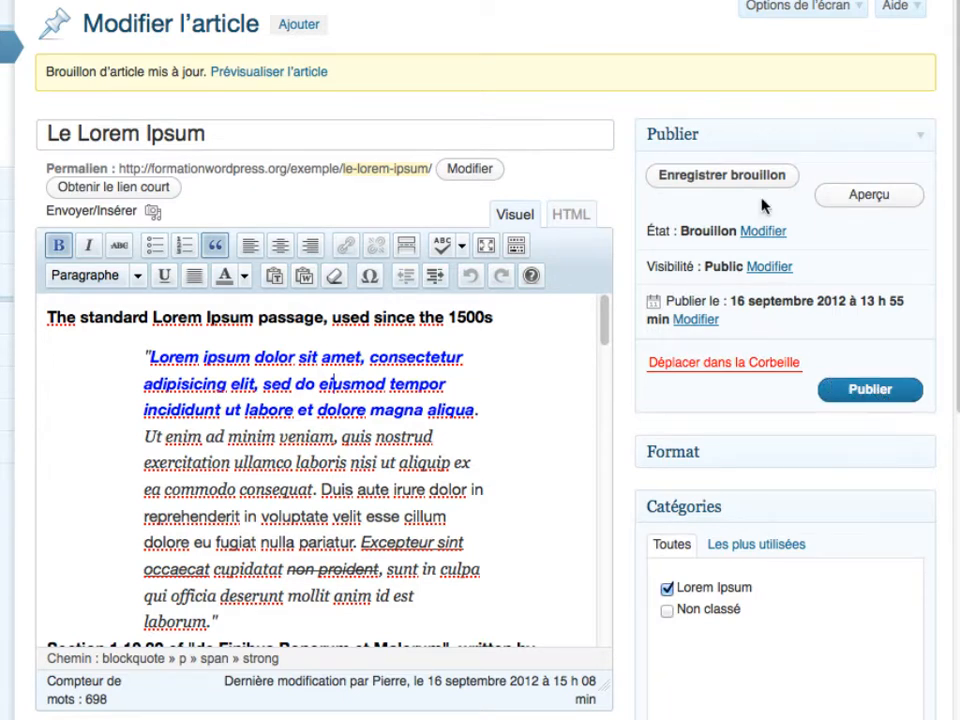
{"action": "left_click", "coordinate": [876, 396]}
{"action": "left_click", "coordinate": [761, 238]}
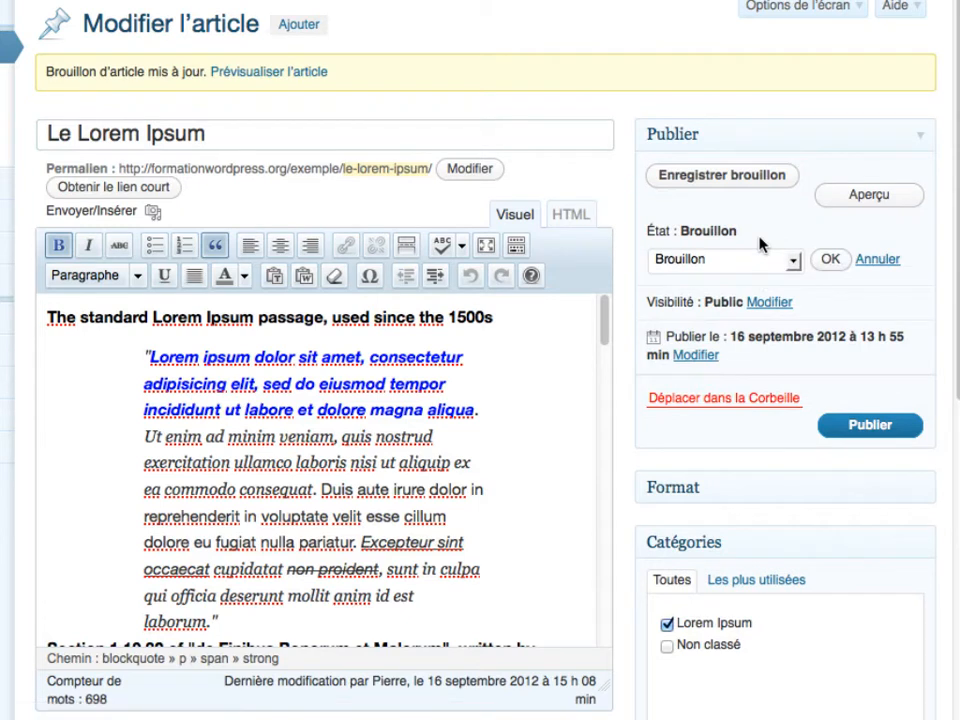
{"action": "left_click", "coordinate": [685, 262]}
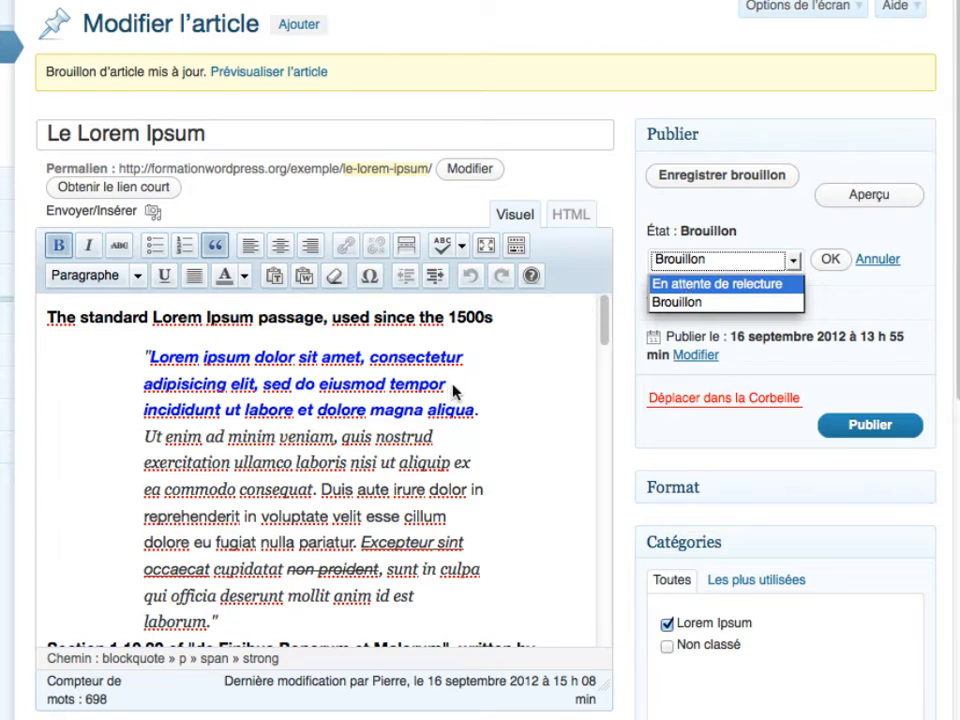
{"action": "left_click", "coordinate": [716, 286]}
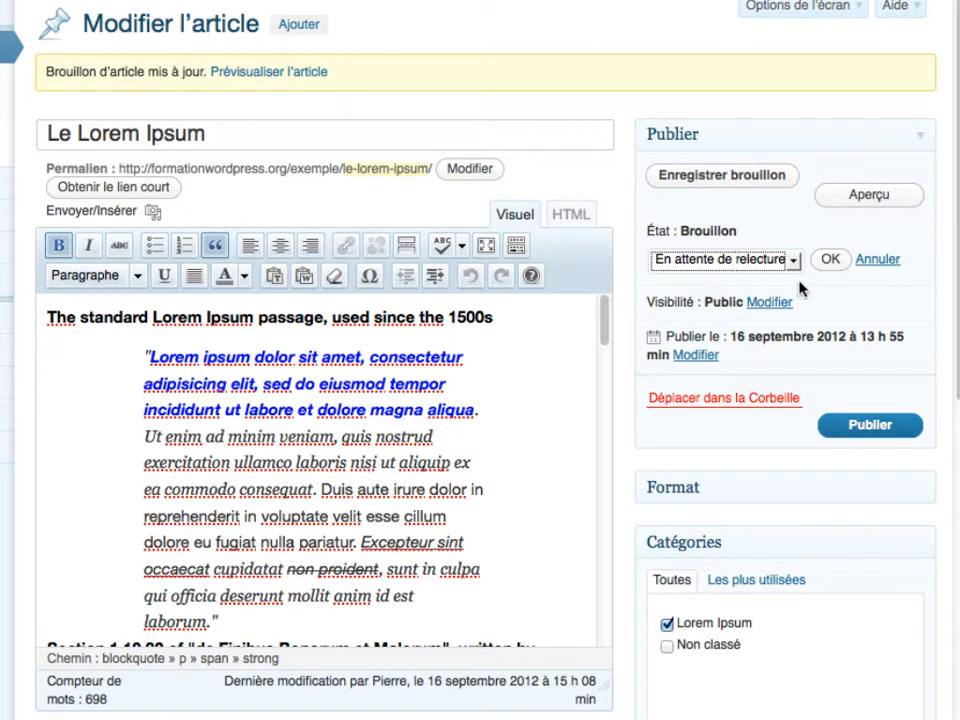
{"action": "left_click", "coordinate": [722, 260]}
{"action": "key", "text": "Escape"}
{"action": "left_click", "coordinate": [724, 262]}
{"action": "left_click", "coordinate": [724, 302]}
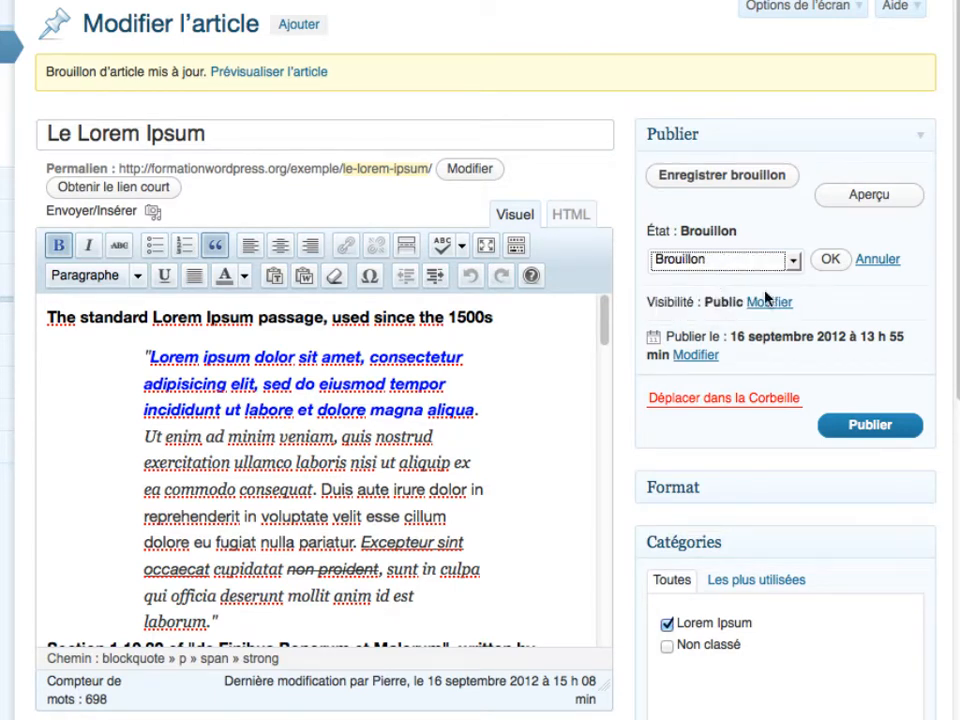
{"action": "left_click", "coordinate": [829, 262]}
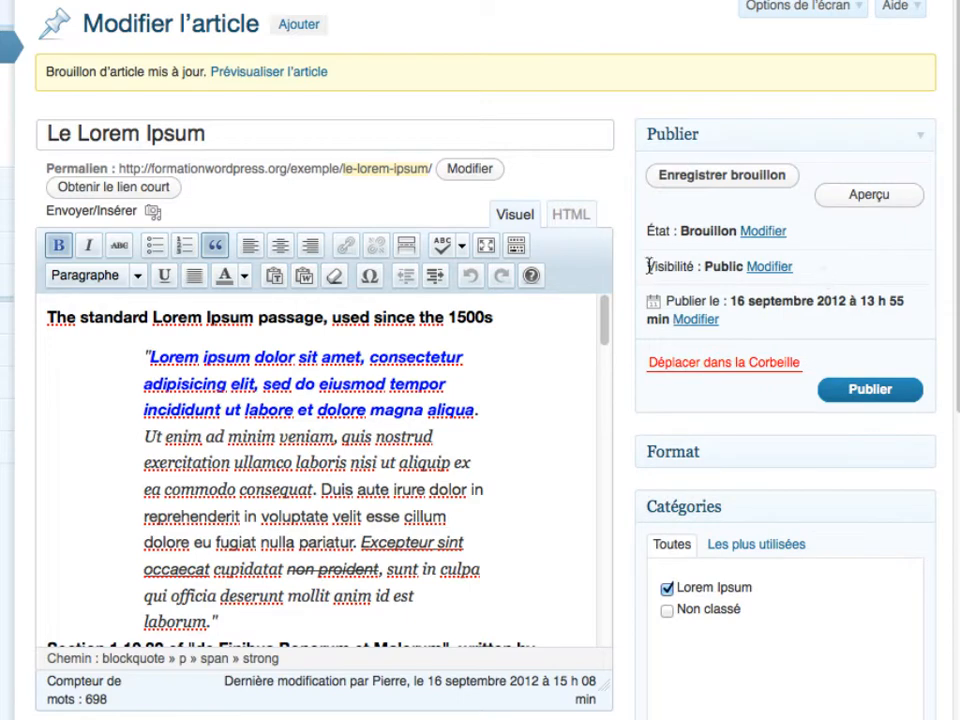
- Set the draft's visibility to Protégé par mot de passe and enter a post password
{"action": "left_click_drag", "start_coordinate": [648, 268], "coordinate": [775, 282]}
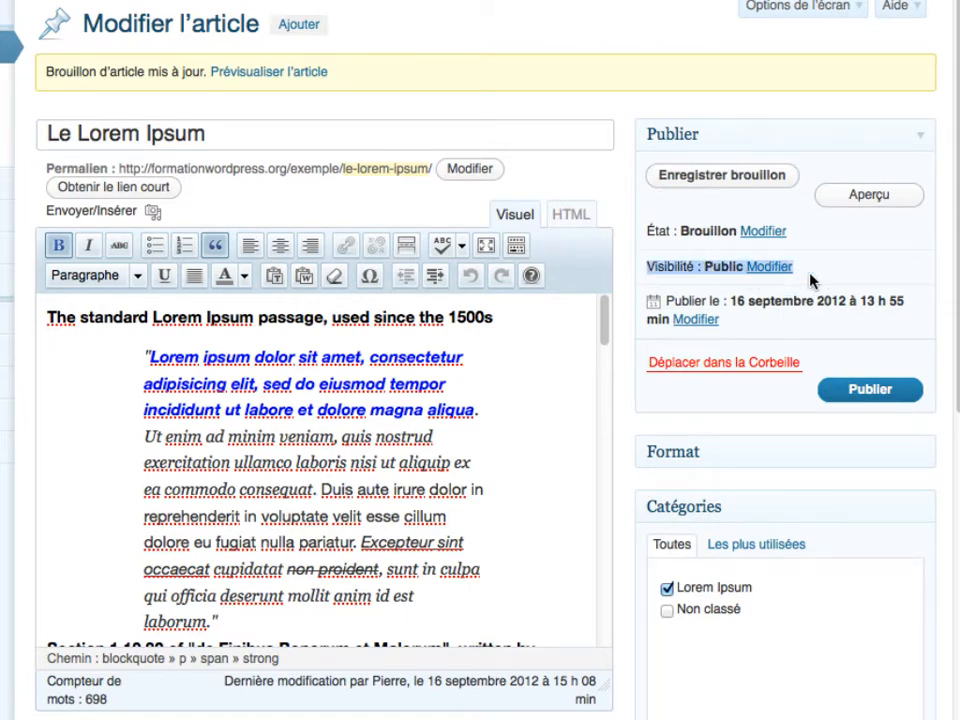
{"action": "left_click", "coordinate": [762, 267]}
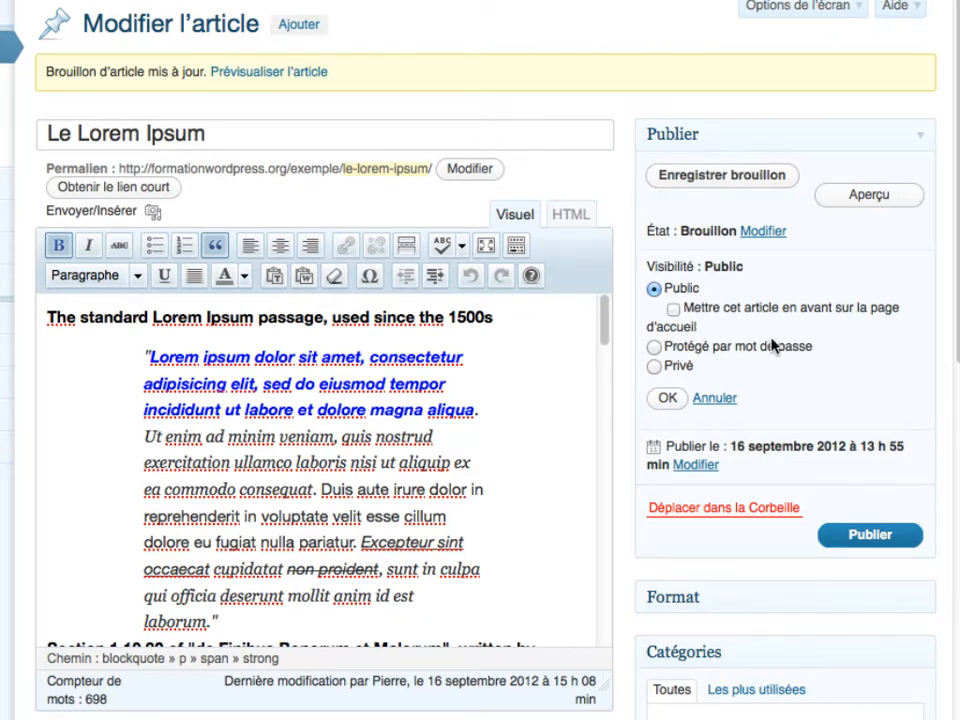
{"action": "left_click", "coordinate": [674, 311]}
{"action": "left_click", "coordinate": [674, 311]}
{"action": "left_click", "coordinate": [654, 347]}
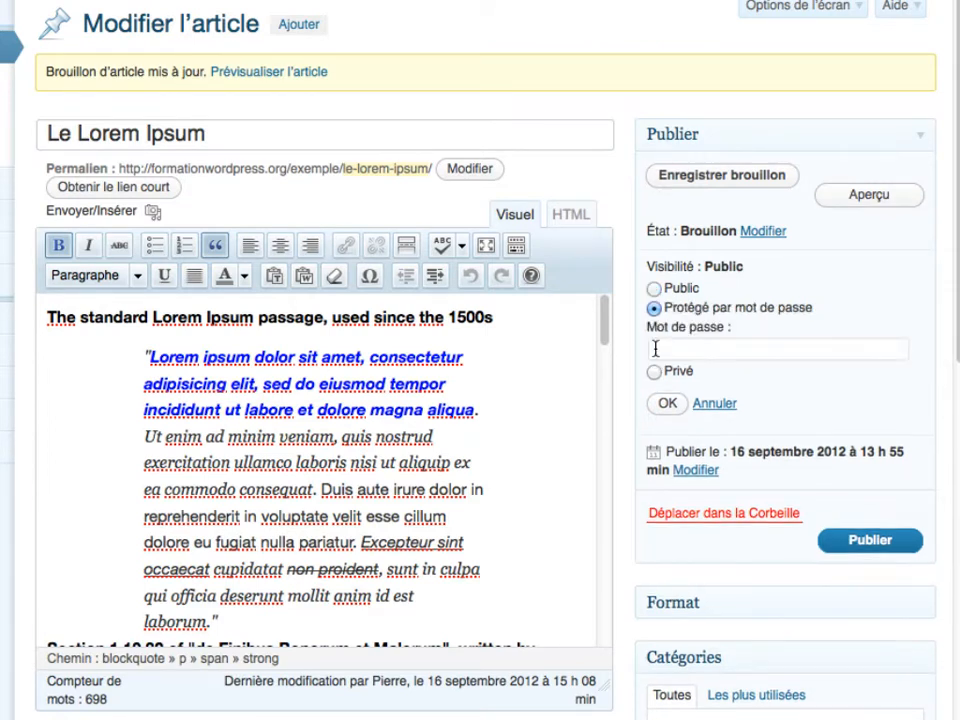
{"action": "left_click", "coordinate": [705, 349]}
{"action": "type", "text": "motdepasse"}
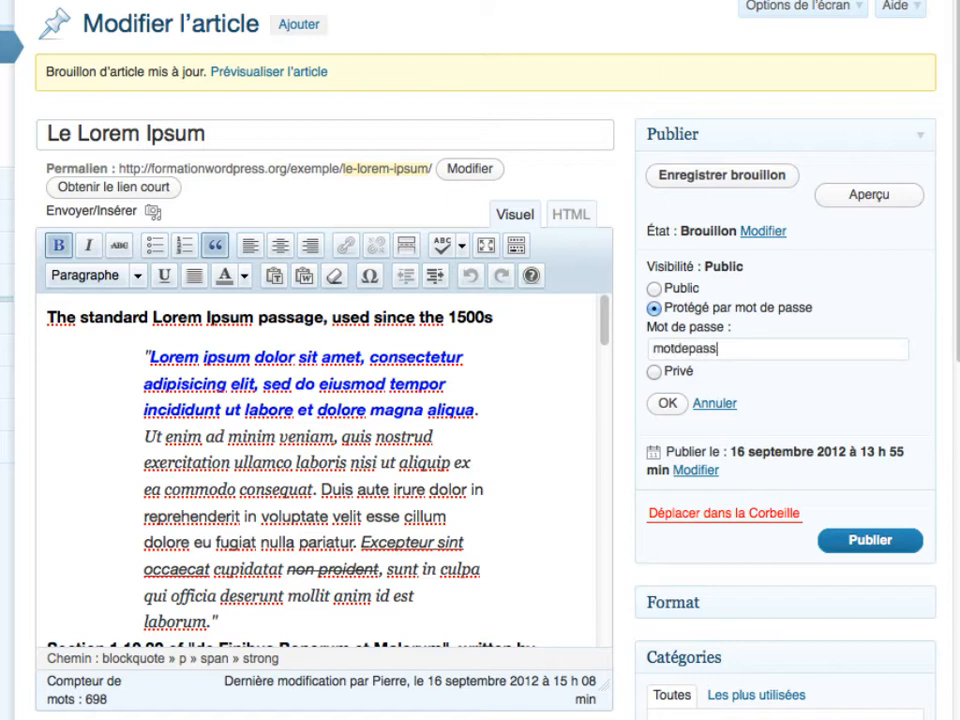
{"action": "left_click", "coordinate": [667, 403]}
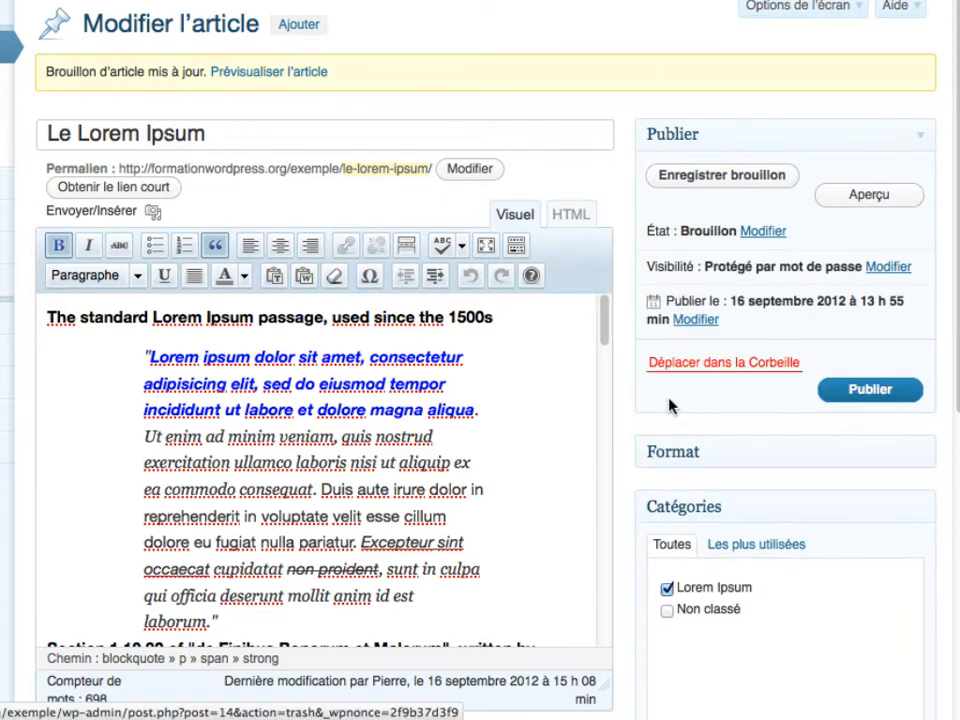
- Publish the password-protected post so it reads Publié, modified at 15 h 10
{"action": "left_click", "coordinate": [832, 395]}
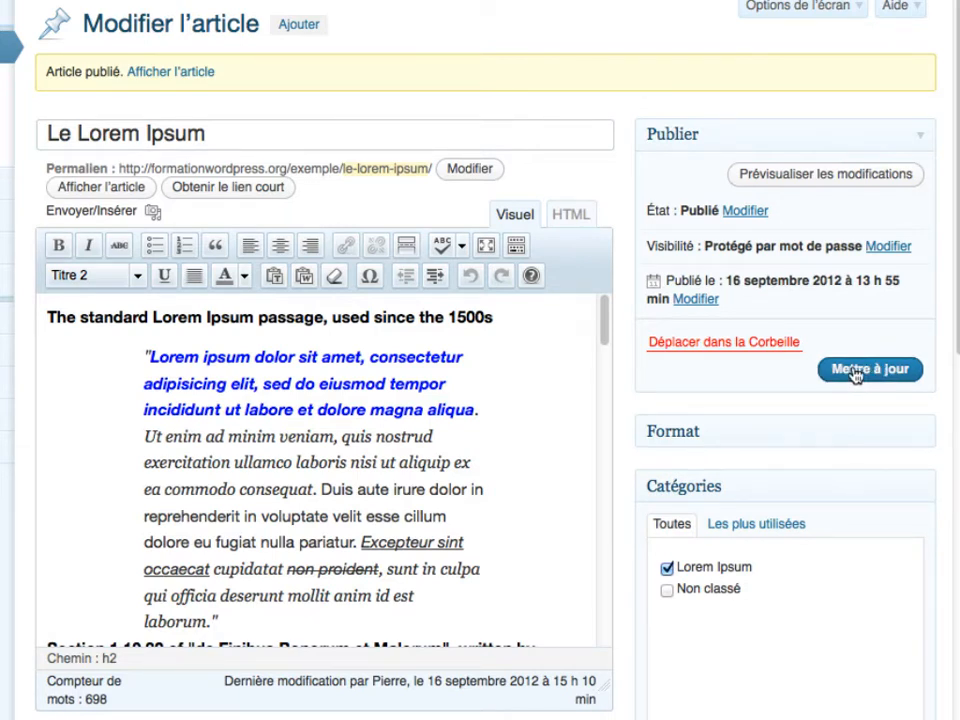
- Open the published Le Lorem Ipsum article in a new browser tab
{"action": "right_click", "coordinate": [162, 78]}
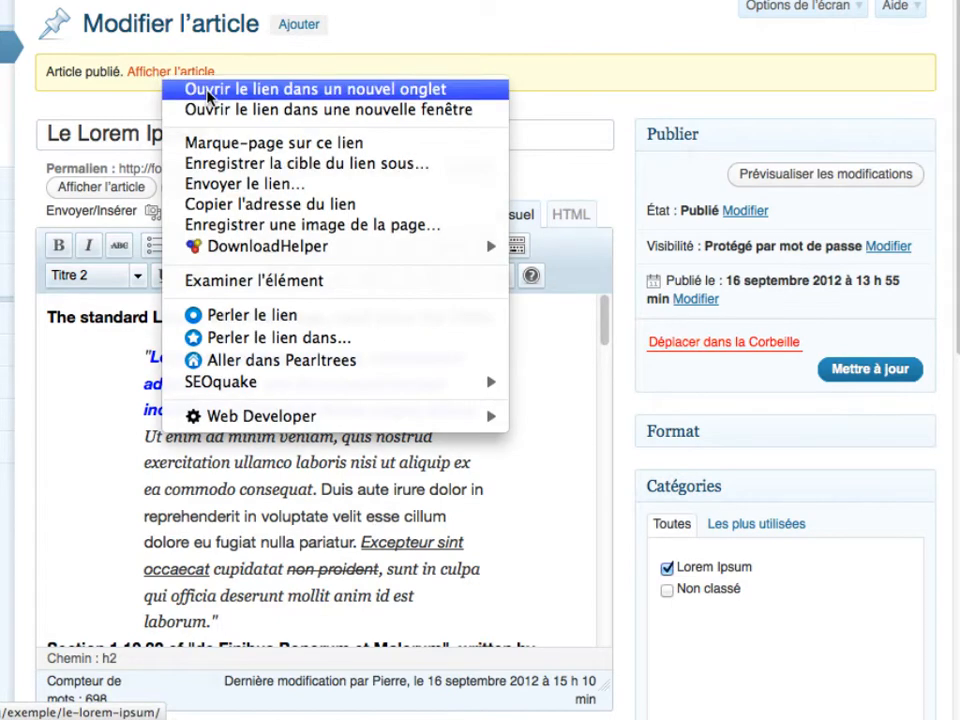
{"action": "left_click", "coordinate": [208, 92]}
{"action": "key", "text": "ctrl+Tab"}
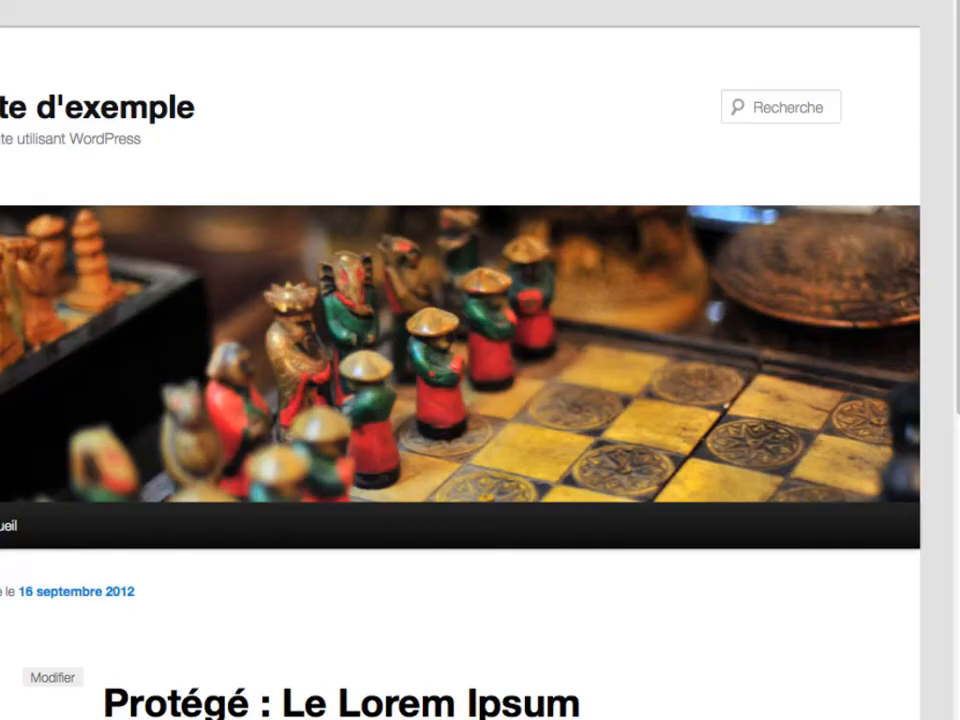
- Enter the post password to unlock the article and scroll through its full text
{"action": "scroll", "coordinate": [334, 366], "scroll_direction": "down", "scroll_amount": 4}
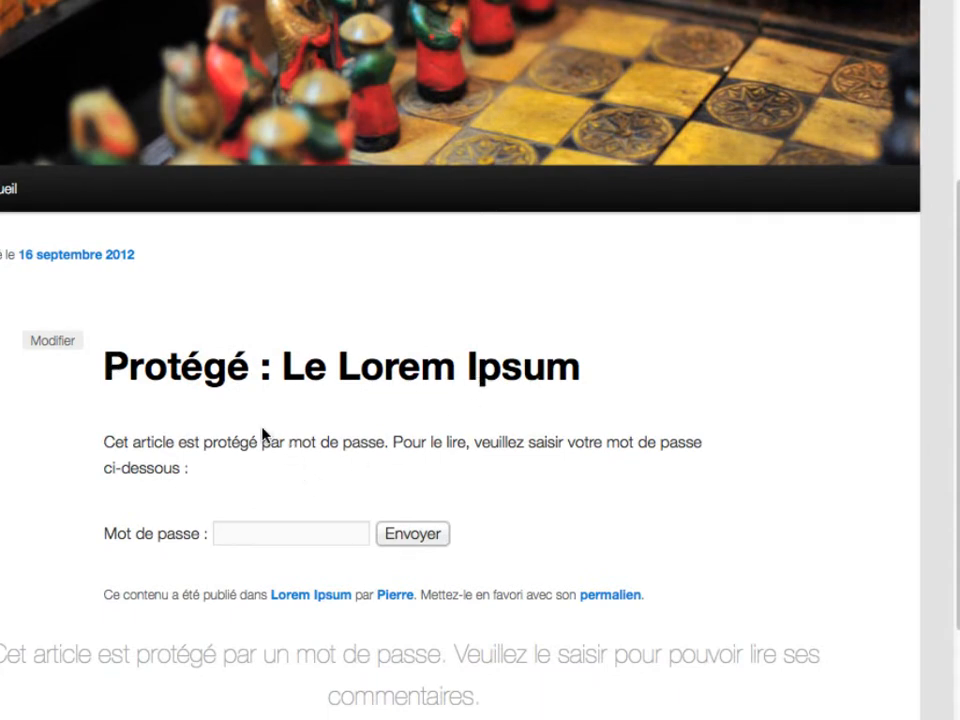
{"action": "scroll", "coordinate": [261, 439], "scroll_direction": "down", "scroll_amount": 3}
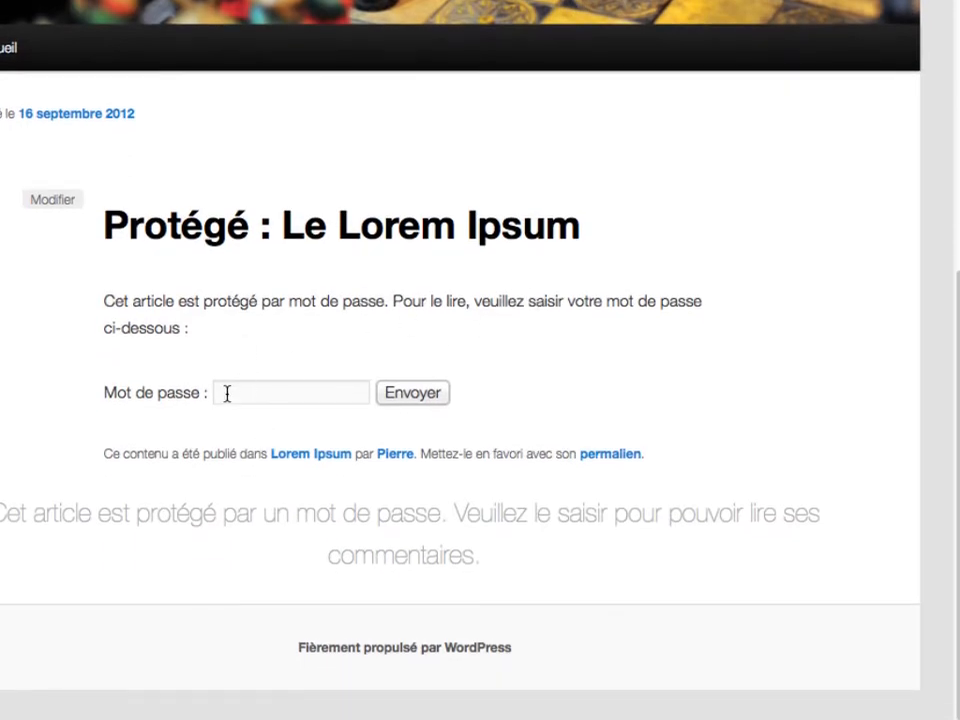
{"action": "type", "text": "•••••••••••"}
{"action": "left_click", "coordinate": [388, 393]}
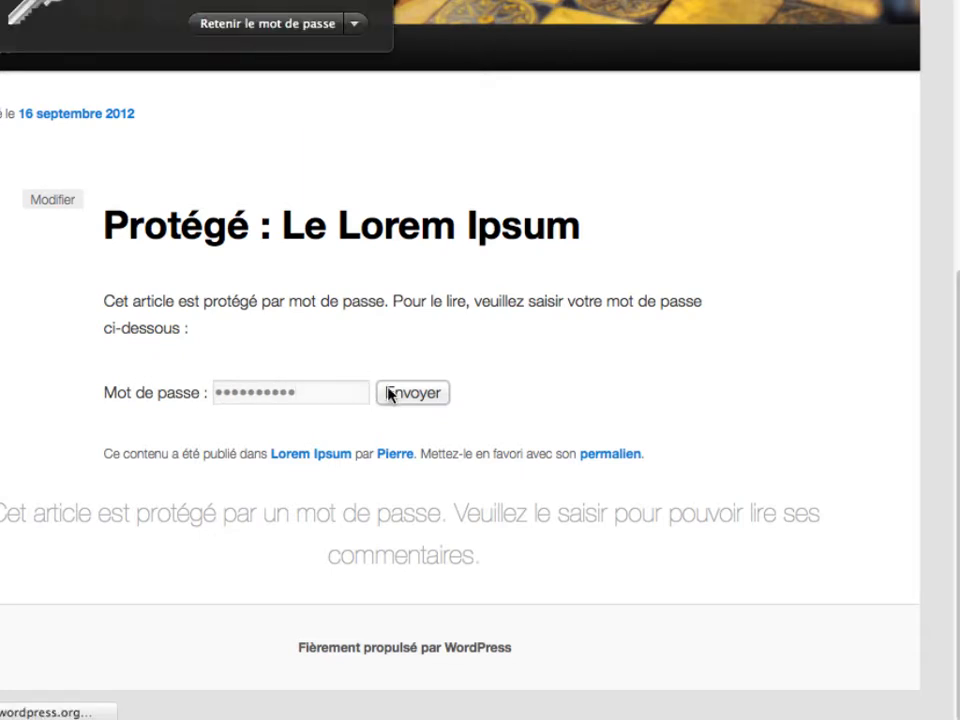
{"action": "scroll", "coordinate": [353, 257], "scroll_direction": "down", "scroll_amount": 7}
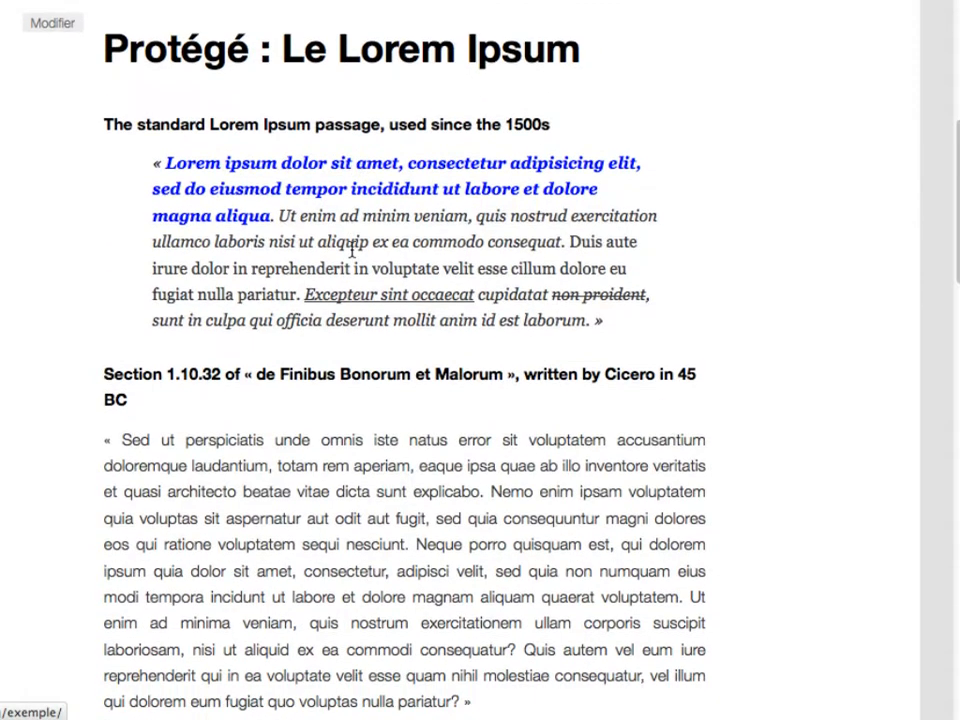
{"action": "scroll", "coordinate": [289, 364], "scroll_direction": "down", "scroll_amount": 15}
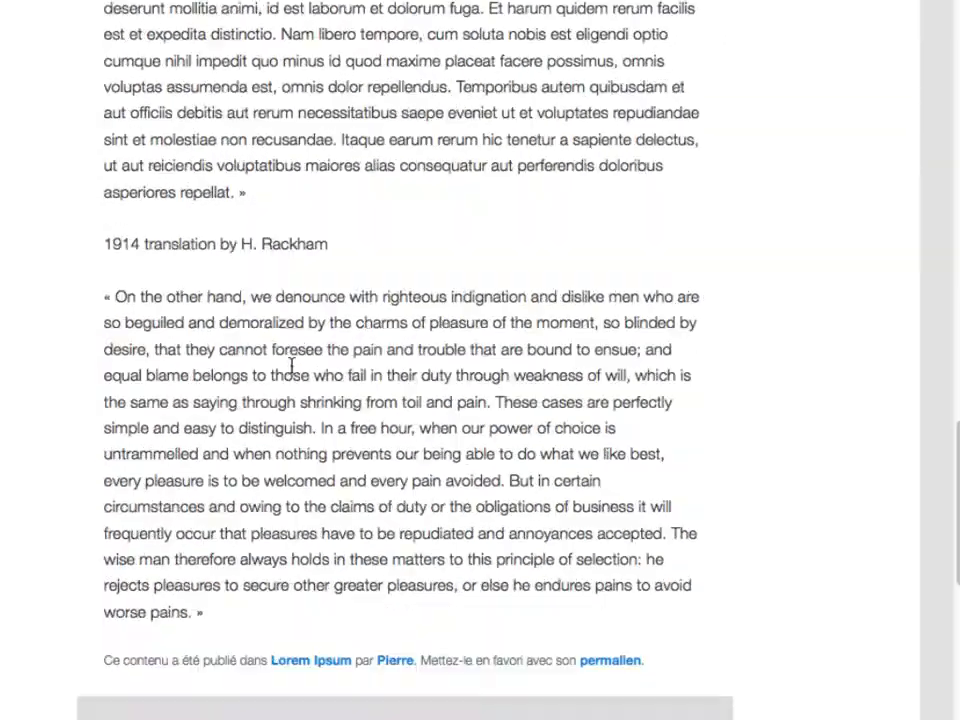
{"action": "scroll", "coordinate": [291, 366], "scroll_direction": "up", "scroll_amount": 10}
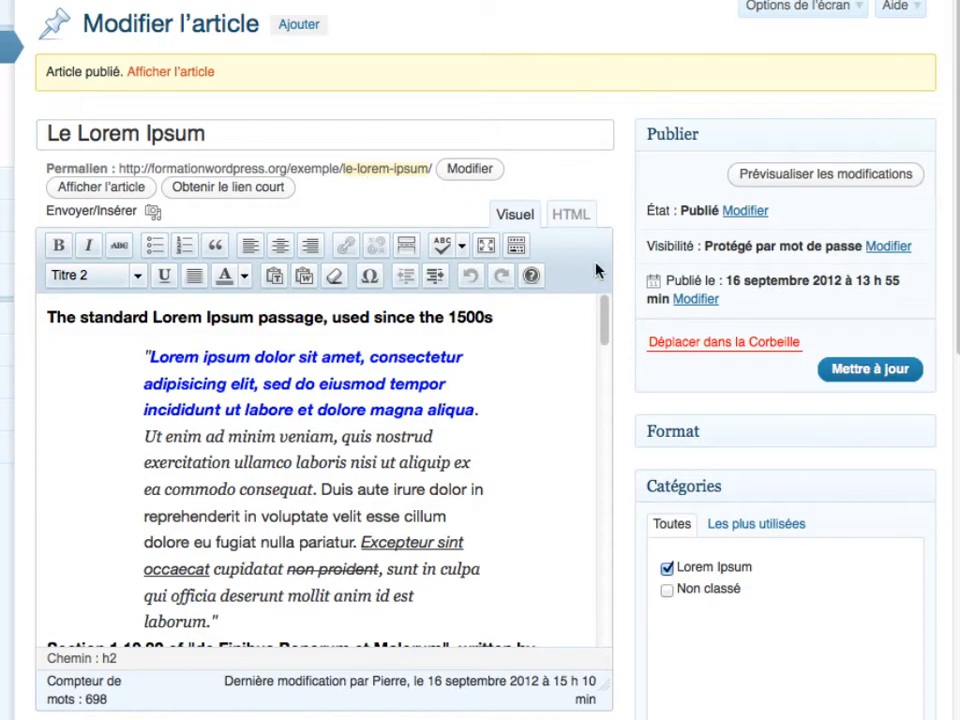
- Change the post's visibility to Privé and update it, giving status Publié en privé
{"action": "scroll", "coordinate": [628, 279], "scroll_direction": "down", "scroll_amount": 1}
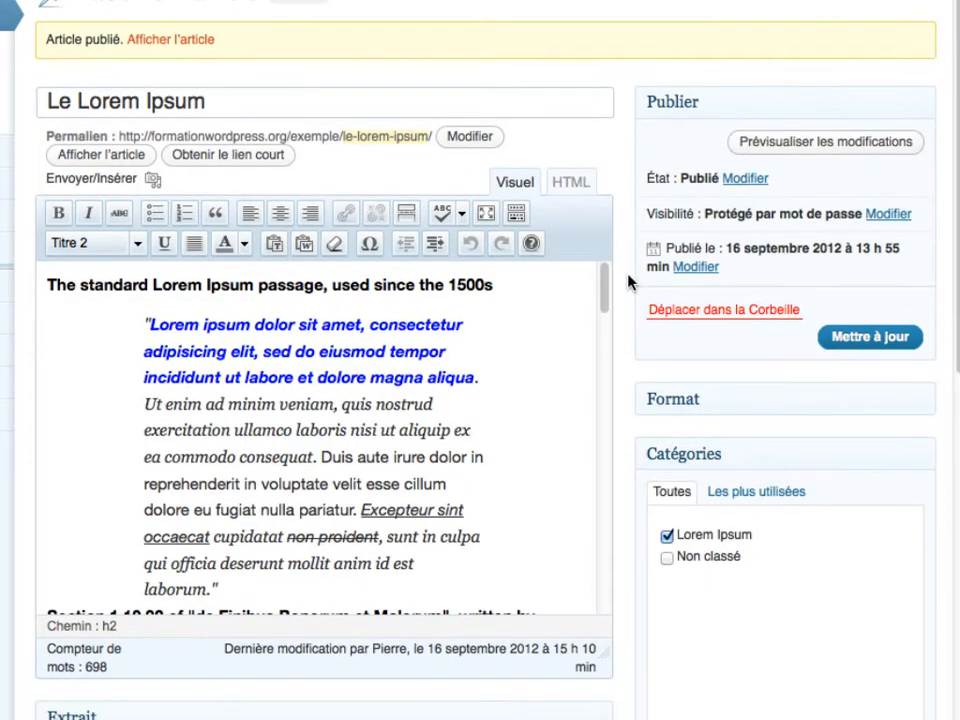
{"action": "left_click", "coordinate": [903, 211]}
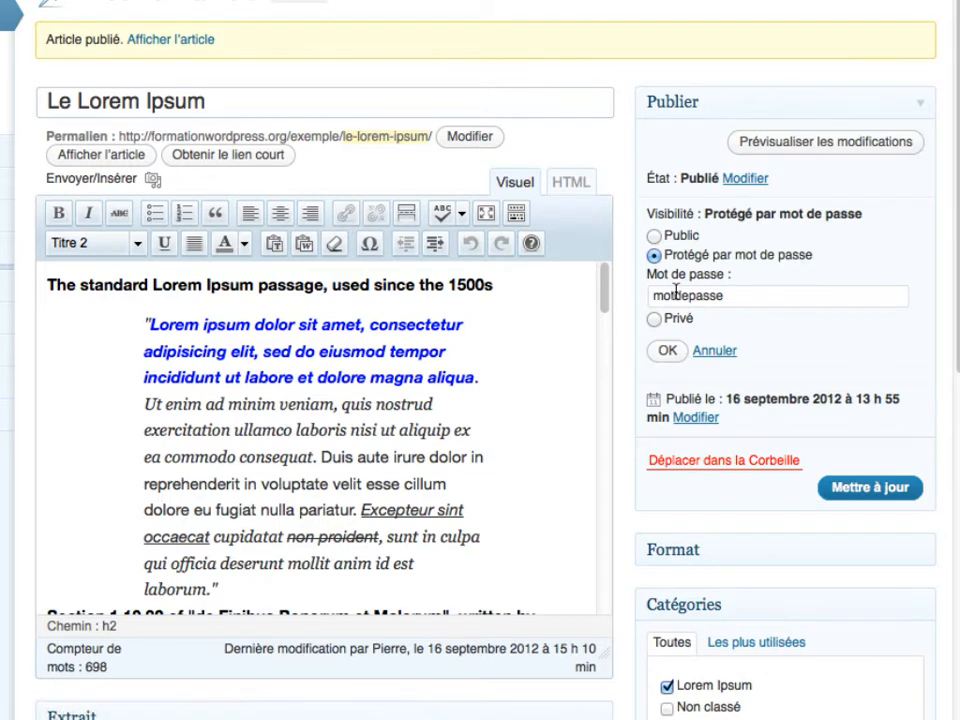
{"action": "left_click", "coordinate": [656, 320]}
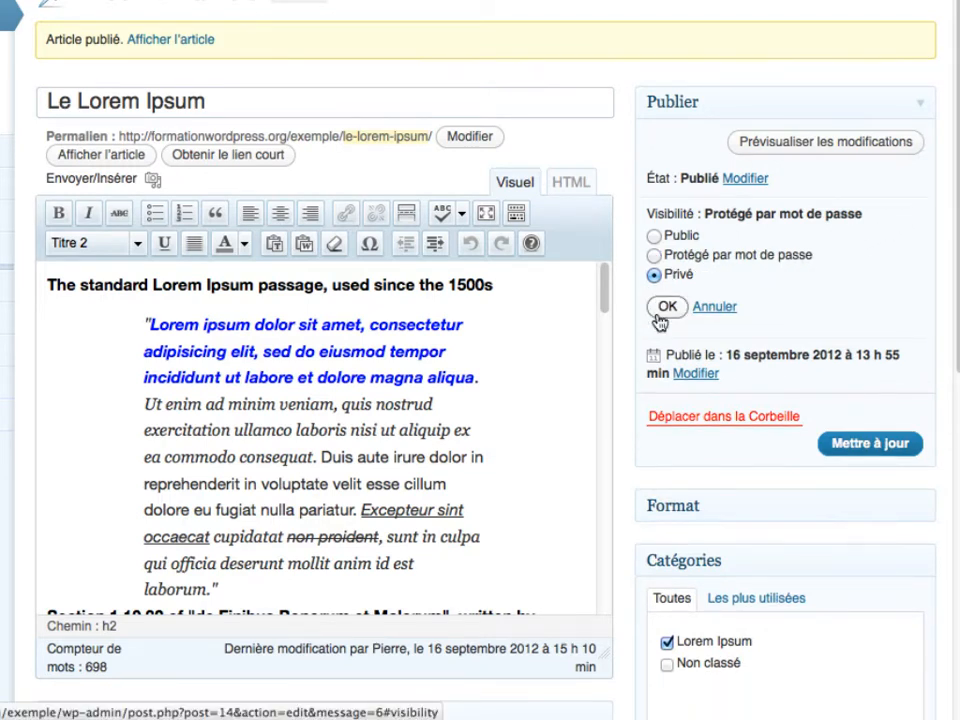
{"action": "left_click", "coordinate": [866, 452]}
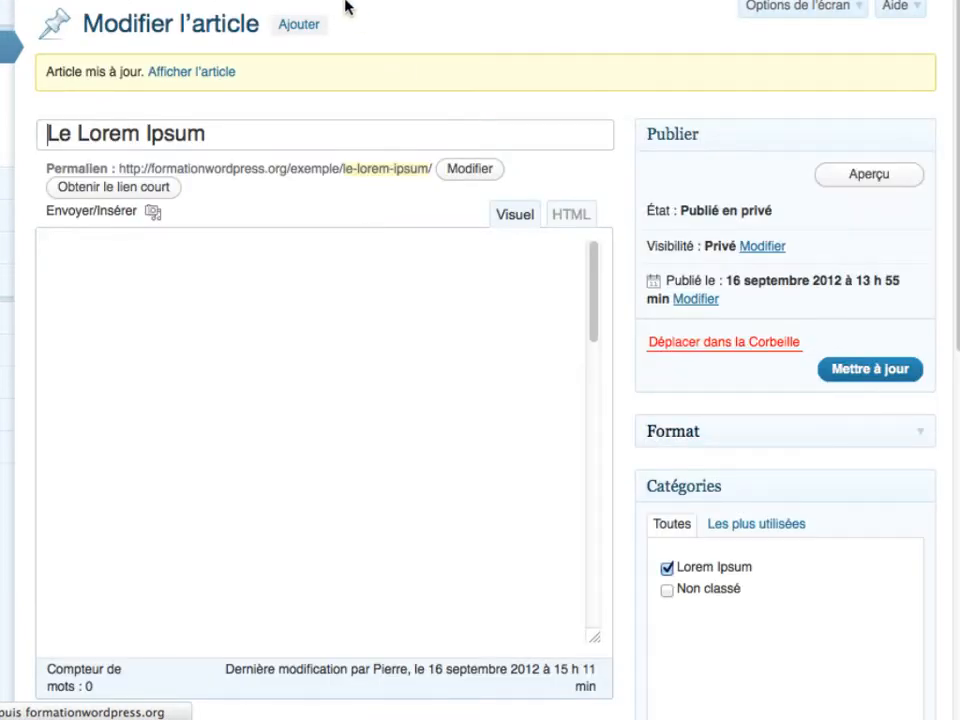
{"action": "right_click", "coordinate": [193, 85]}
{"action": "left_click", "coordinate": [236, 90]}
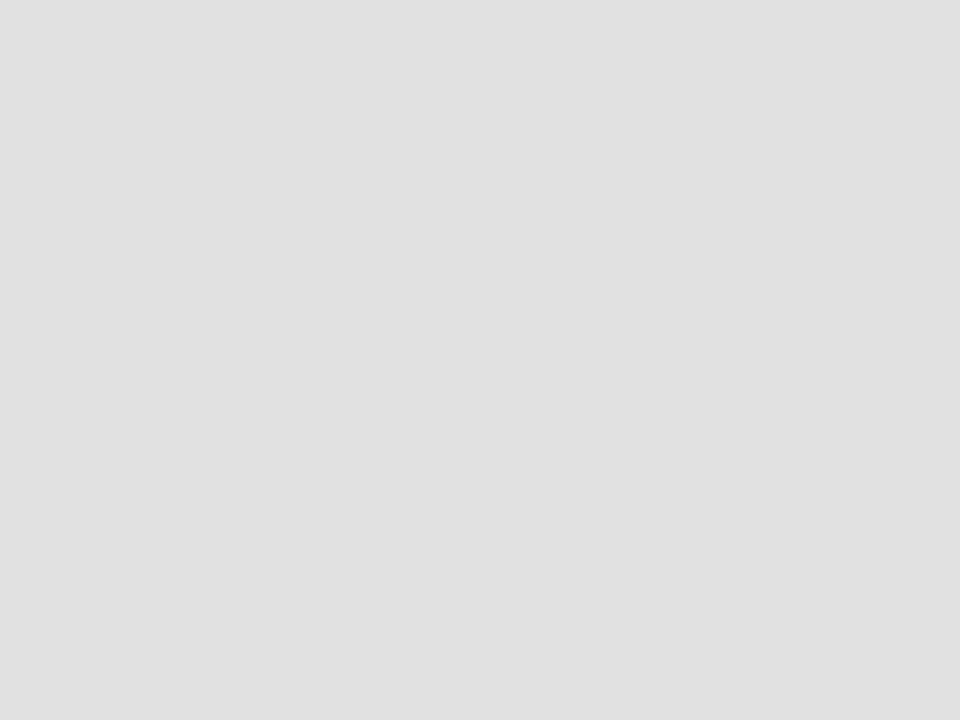
{"action": "scroll", "coordinate": [291, 208], "scroll_direction": "down", "scroll_amount": 5}
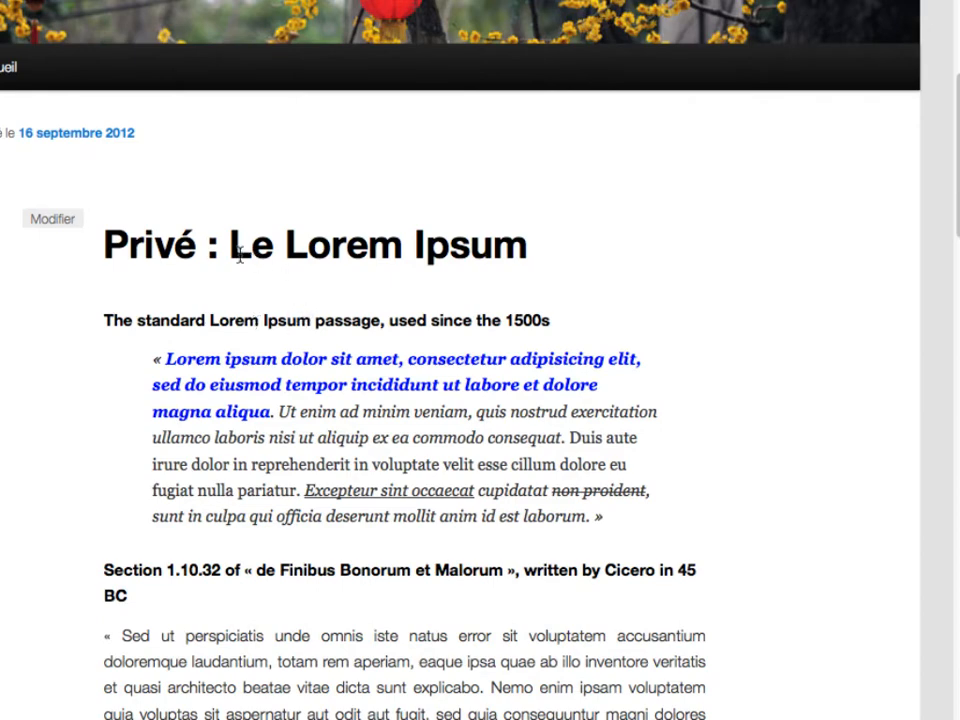
{"action": "scroll", "coordinate": [245, 270], "scroll_direction": "down", "scroll_amount": 10}
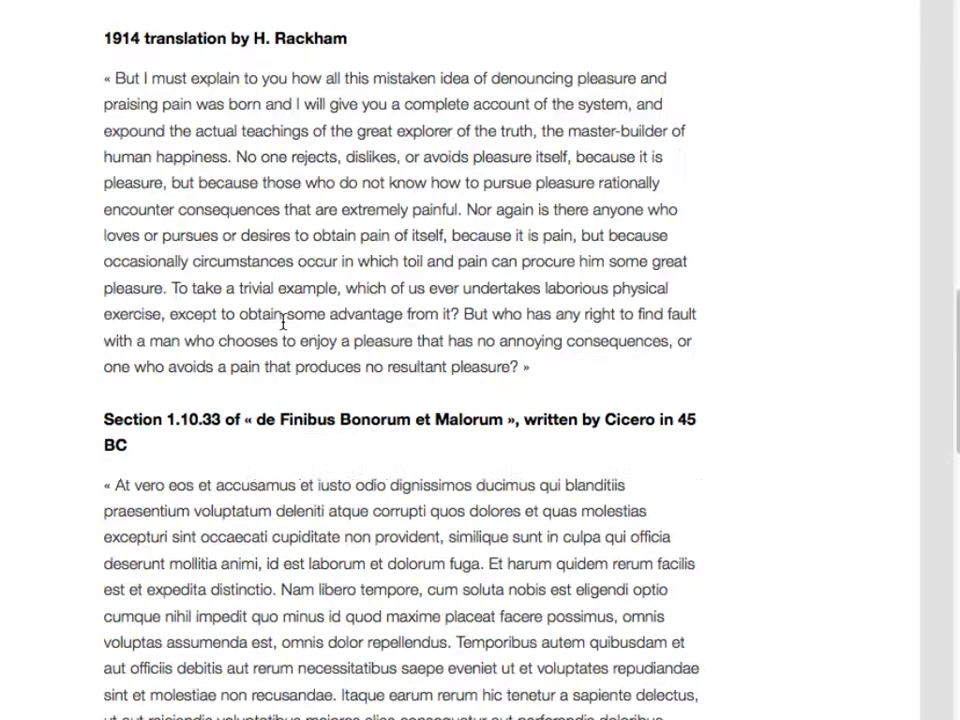
{"action": "scroll", "coordinate": [283, 322], "scroll_direction": "up", "scroll_amount": 15}
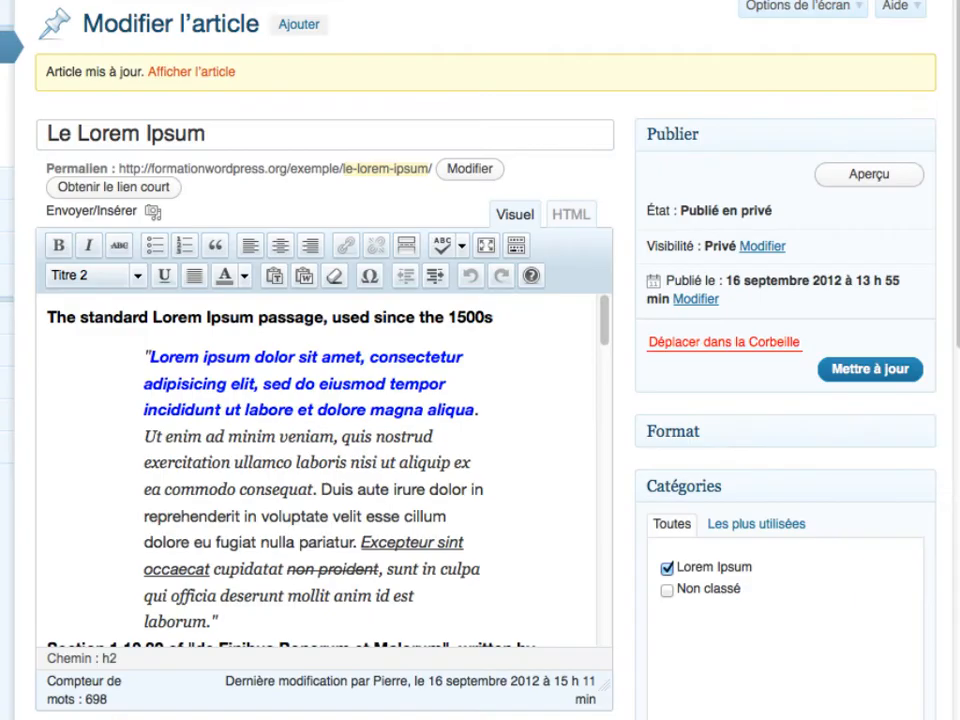
- Switch the Le Lorem Ipsum post's visibility from Privé back to Public
{"action": "left_click", "coordinate": [760, 247]}
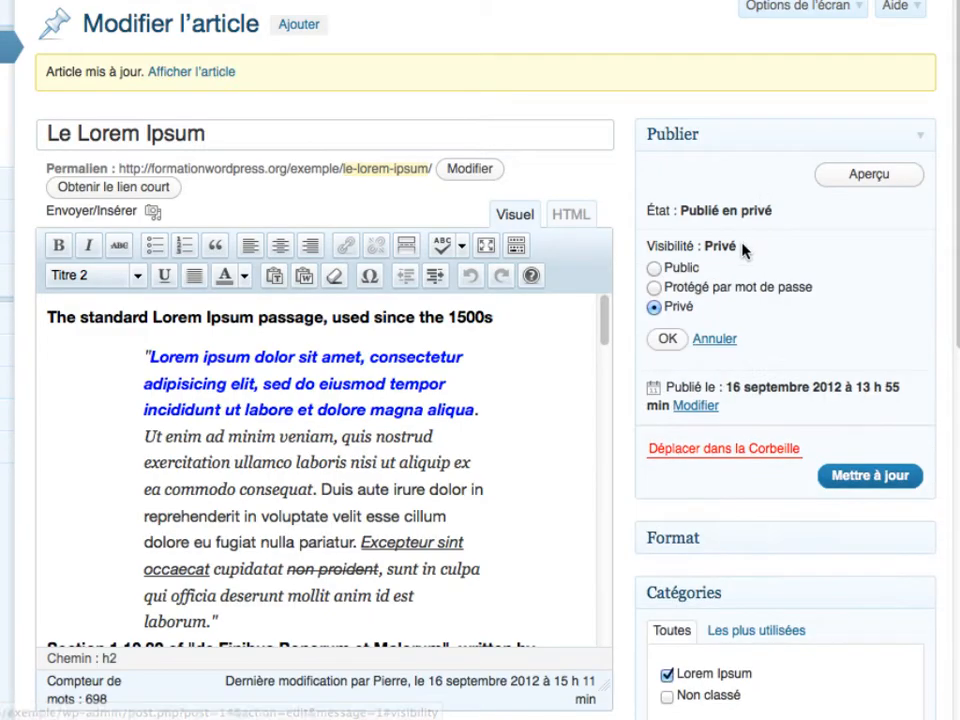
{"action": "left_click", "coordinate": [654, 268]}
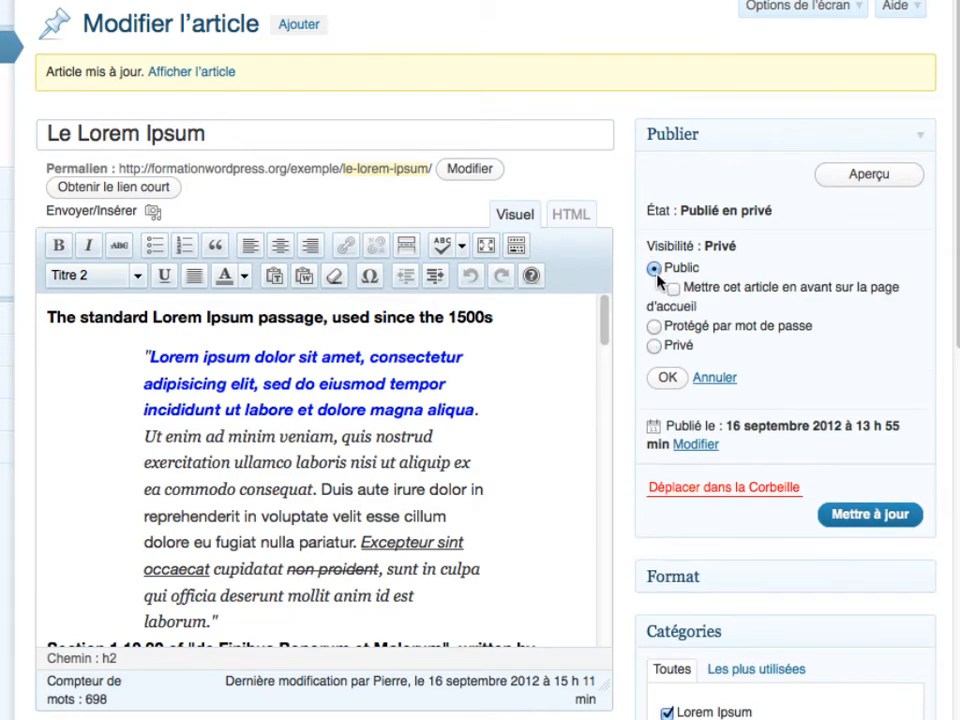
{"action": "left_click", "coordinate": [670, 380]}
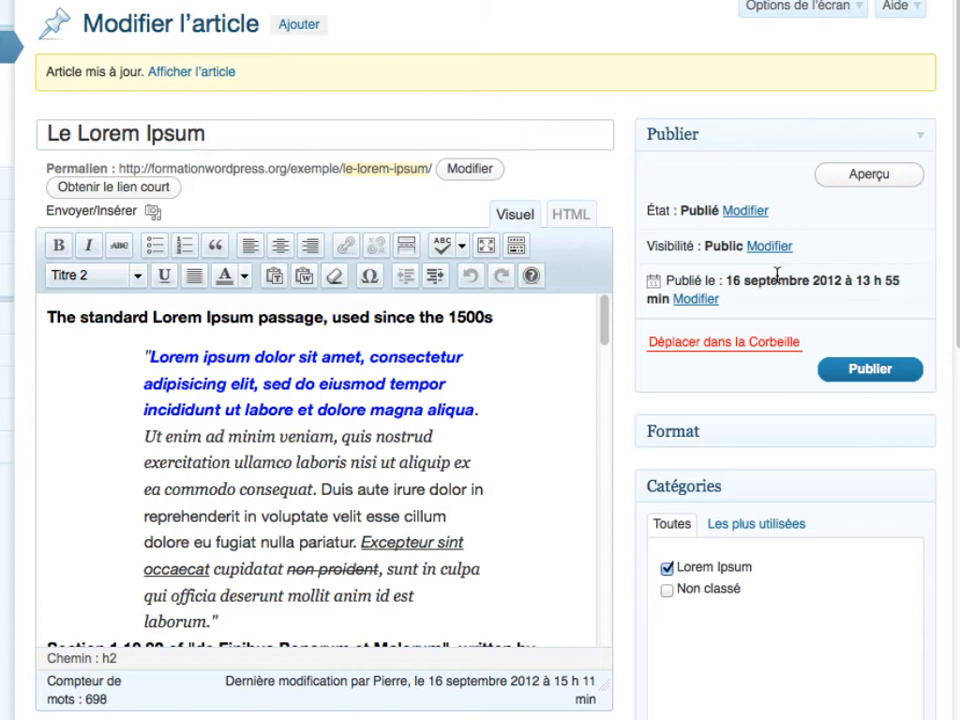
- Change the publication day to 20 September 2012, 13:55, and schedule the post
{"action": "left_click", "coordinate": [705, 299]}
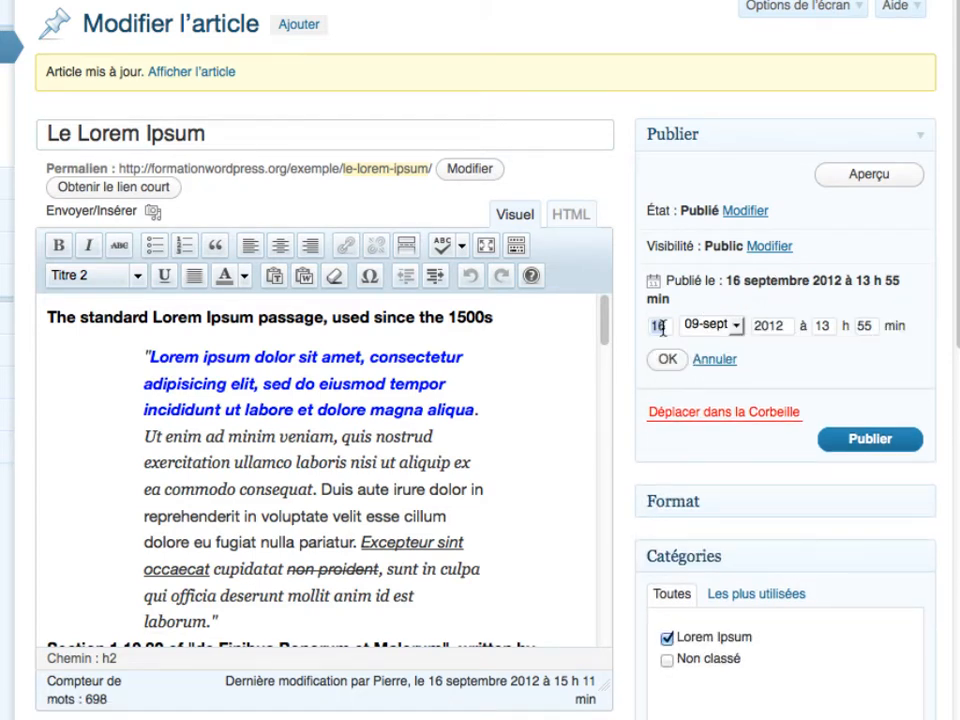
{"action": "type", "text": "20"}
{"action": "left_click", "coordinate": [664, 359]}
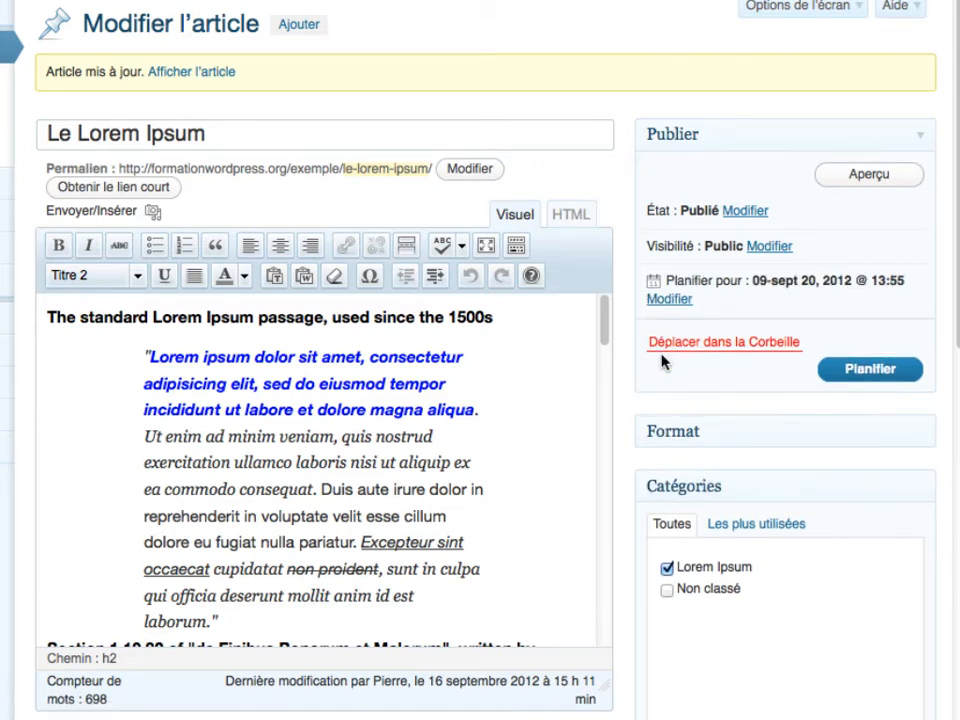
{"action": "left_click", "coordinate": [870, 370]}
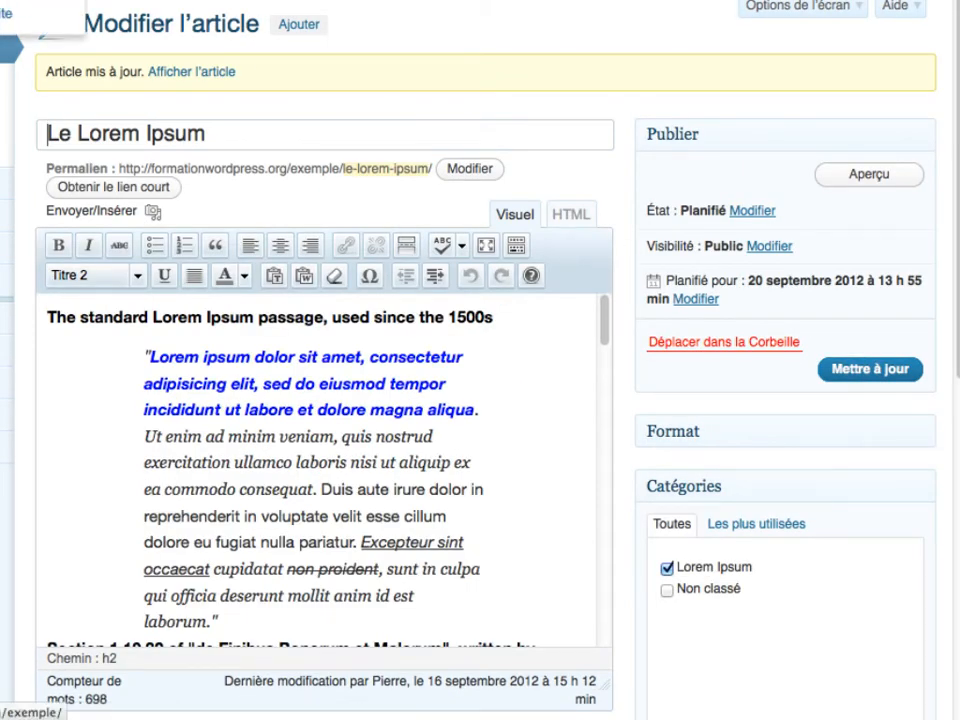
{"action": "right_click", "coordinate": [3, 5]}
{"action": "left_click", "coordinate": [26, 2]}
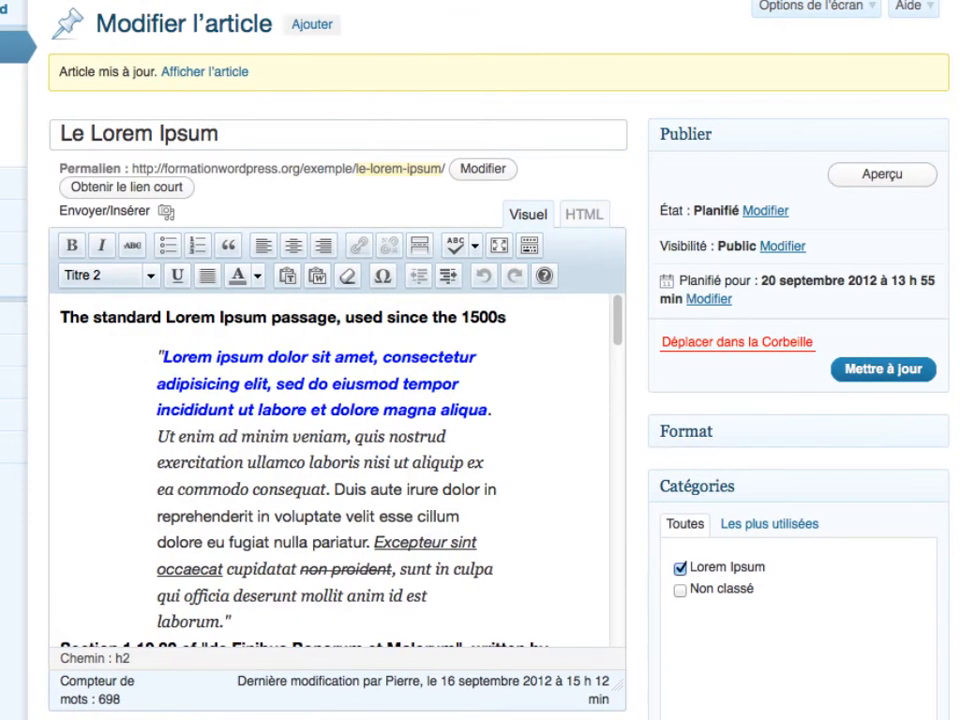
{"action": "key", "text": "ctrl+Tab"}
{"action": "scroll", "coordinate": [359, 330], "scroll_direction": "down", "scroll_amount": 5}
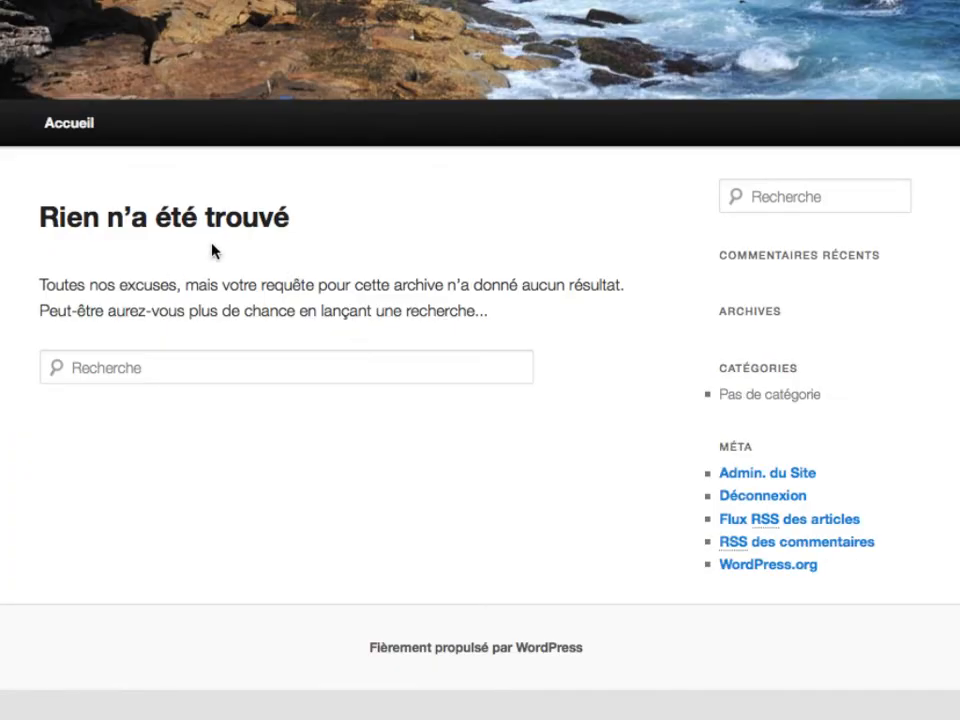
{"action": "scroll", "coordinate": [259, 302], "scroll_direction": "up", "scroll_amount": 5}
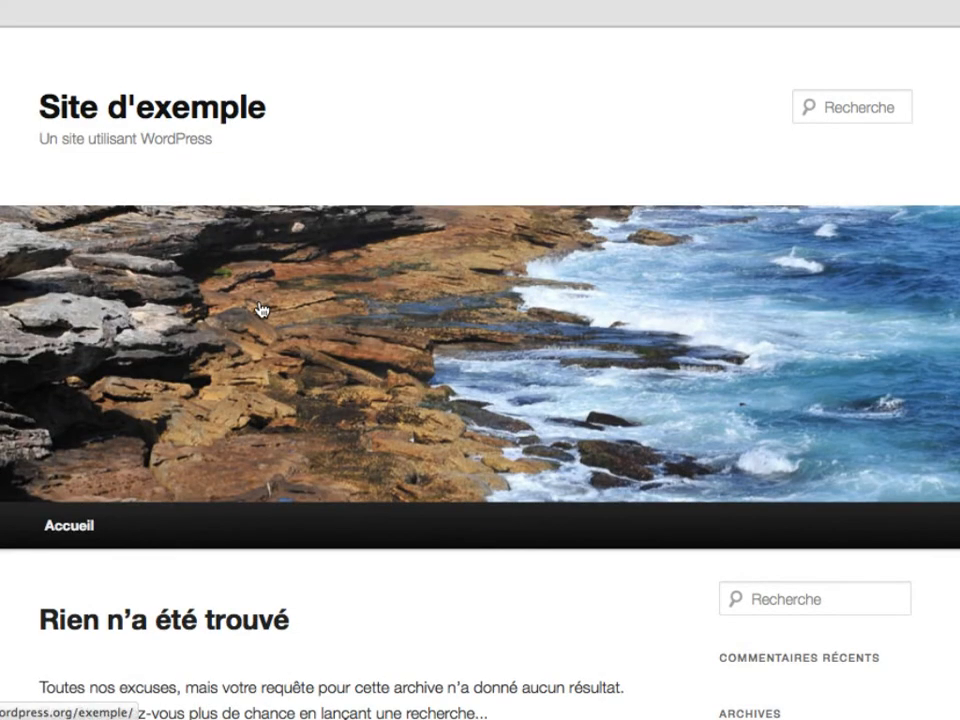
{"action": "left_click", "coordinate": [280, 2]}
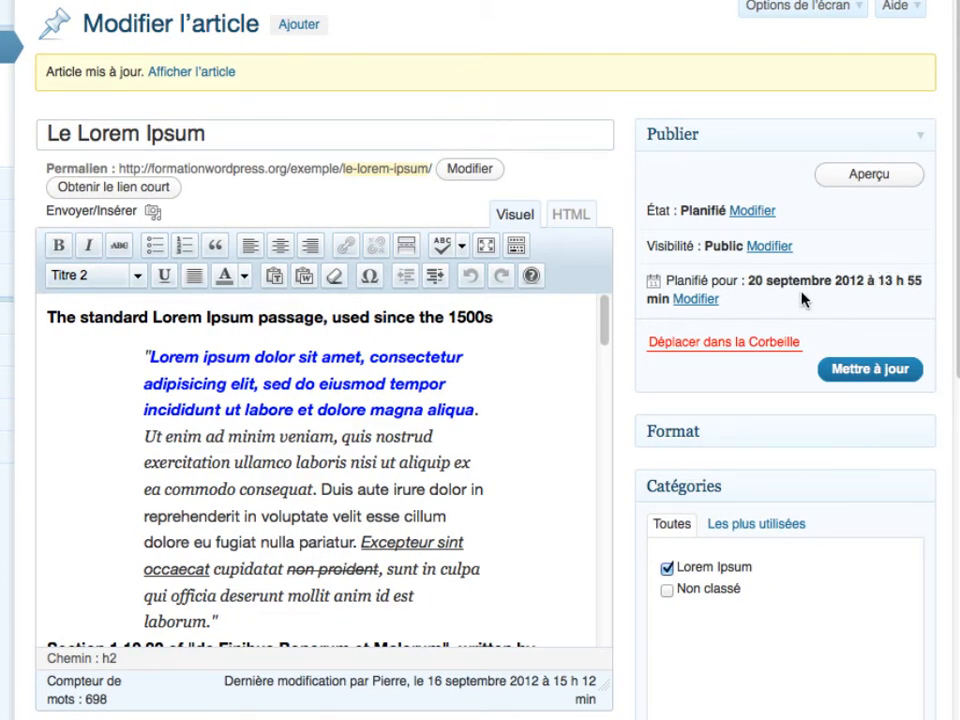
- Restore the post date to 16 September 2012 at 13:55 and publish it
{"action": "left_click", "coordinate": [695, 298]}
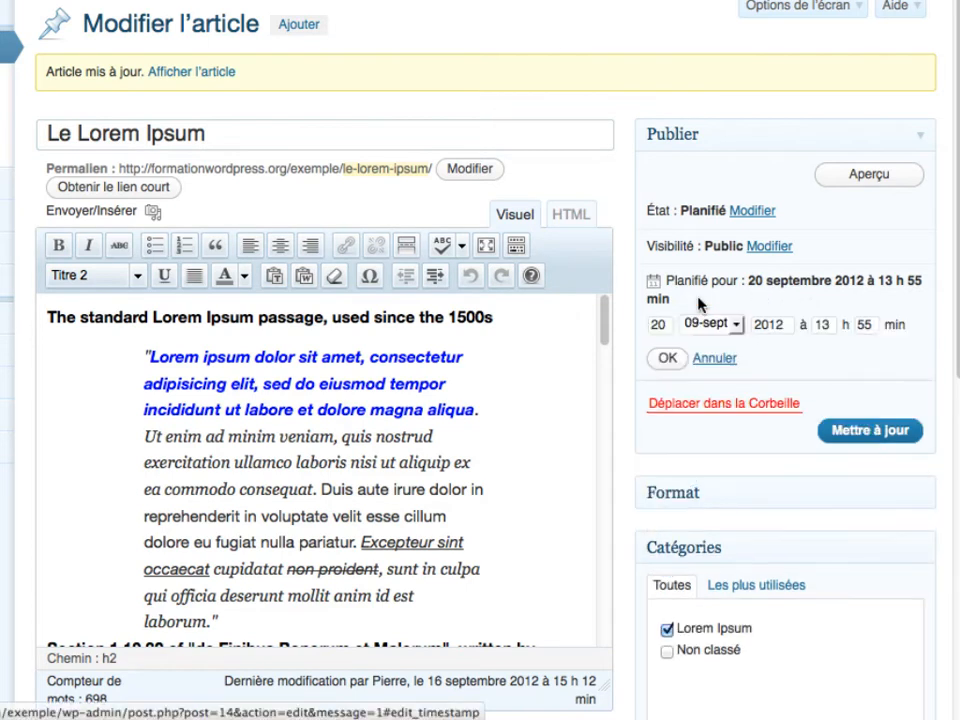
{"action": "double_click", "coordinate": [658, 326]}
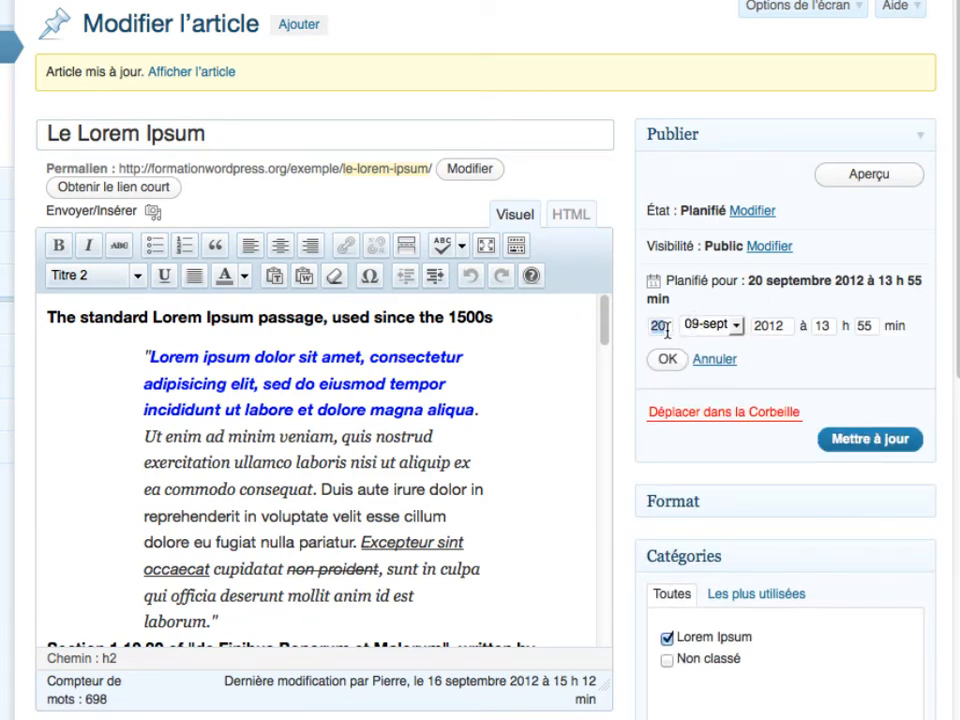
{"action": "type", "text": "16"}
{"action": "left_click", "coordinate": [667, 358]}
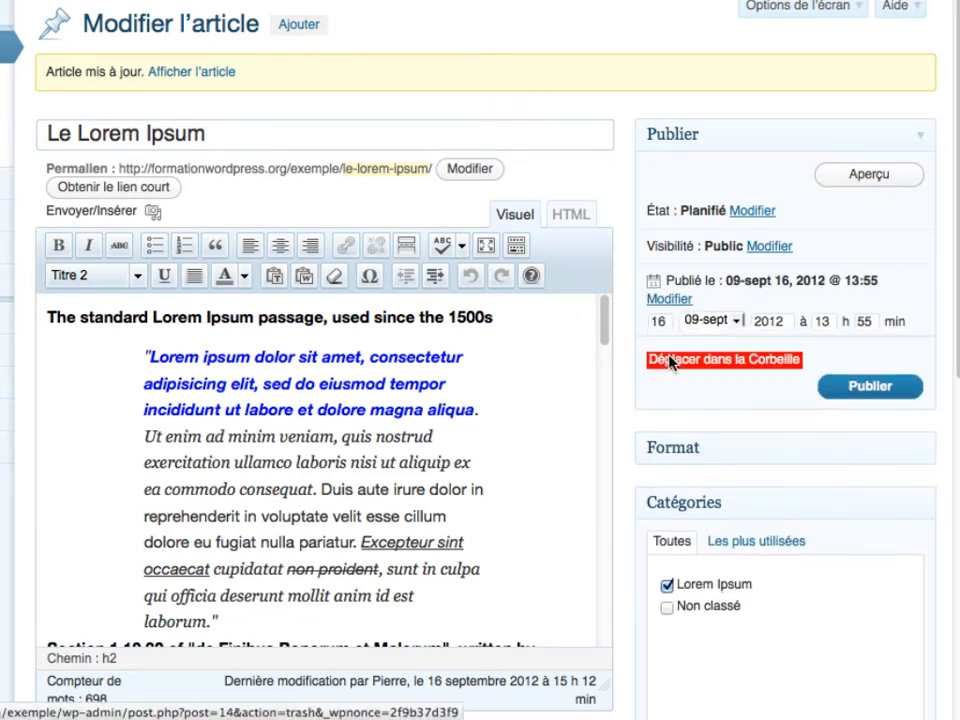
{"action": "left_click", "coordinate": [855, 370]}
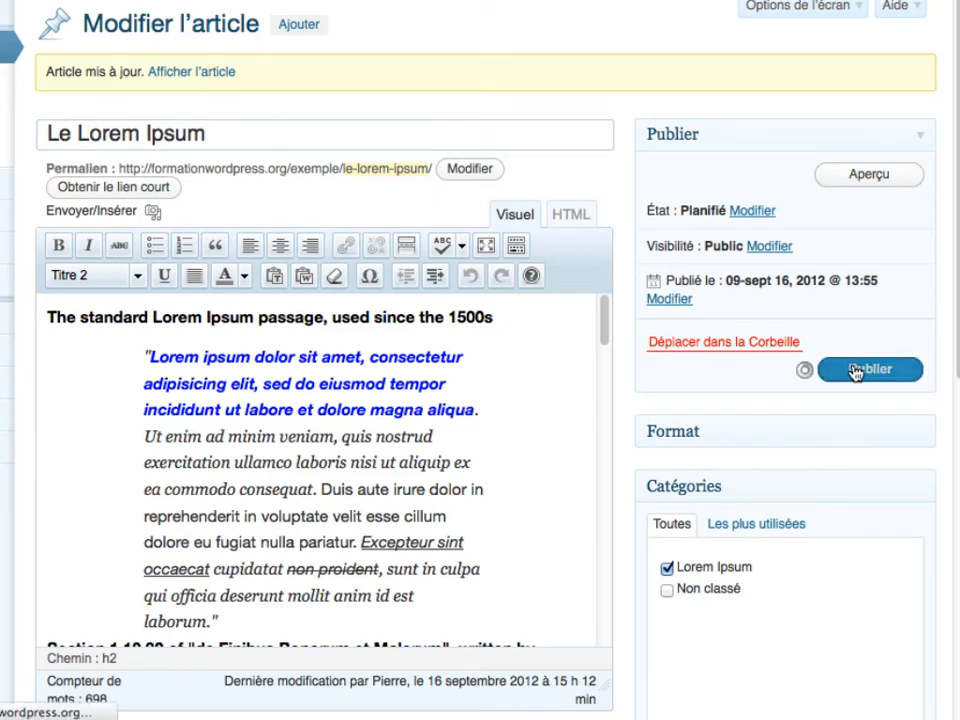